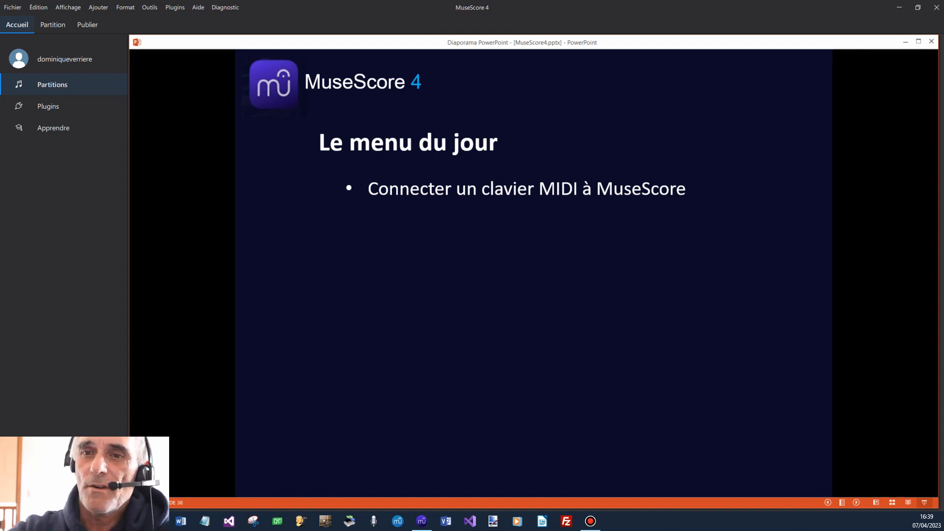
{"action": "key", "text": "Right"}
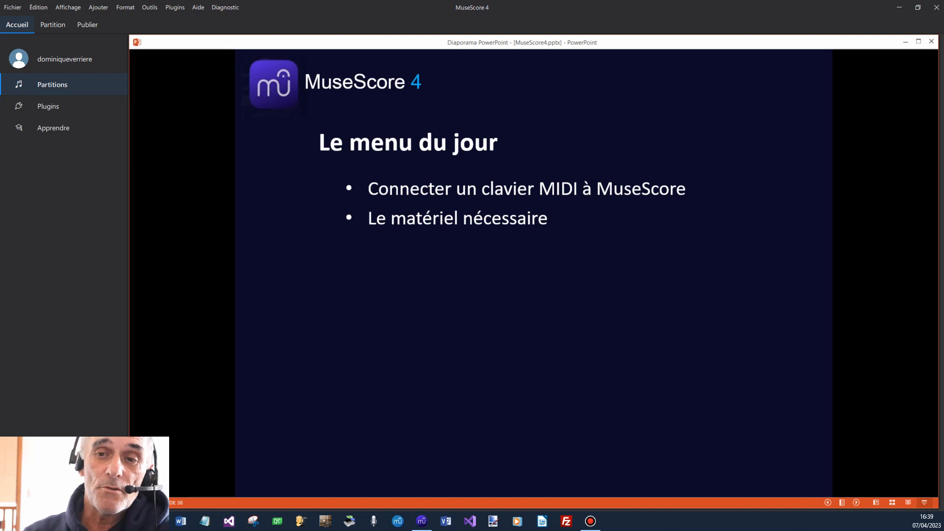
{"action": "key", "text": "Right"}
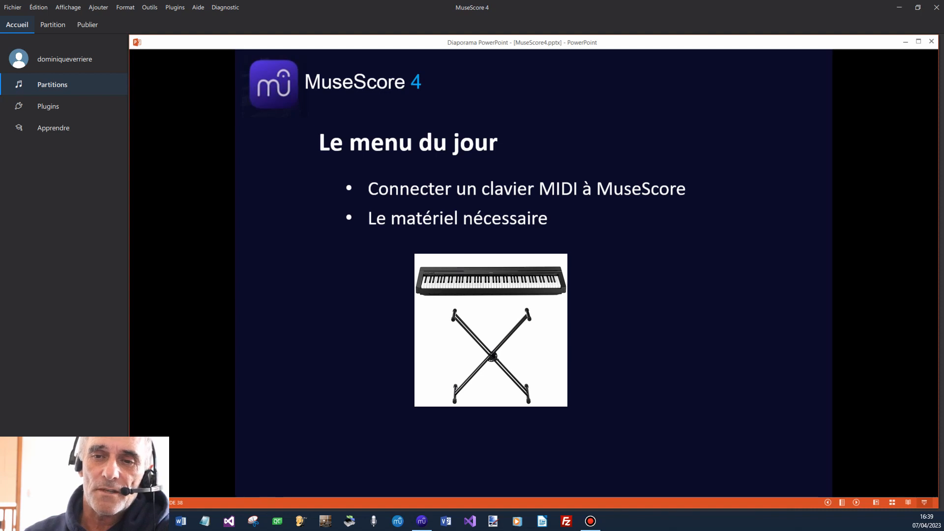
{"action": "key", "text": "Right"}
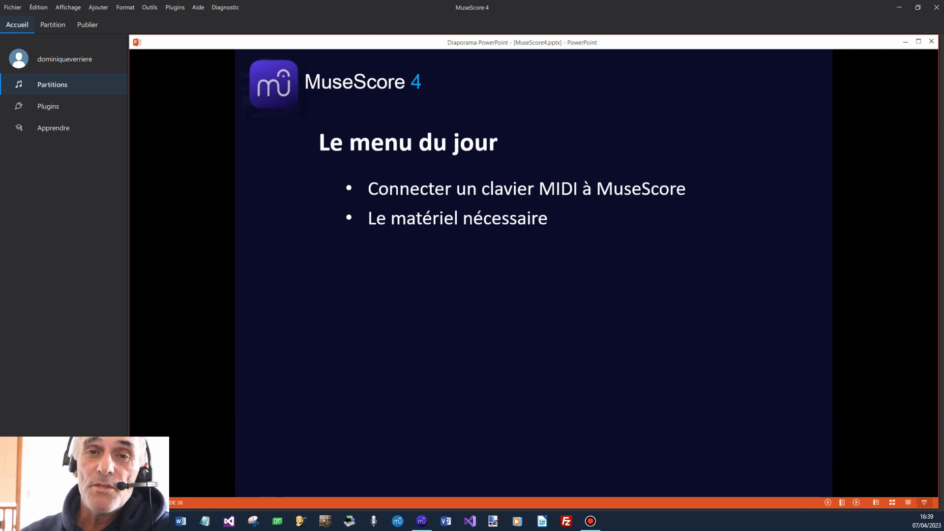
{"action": "key", "text": "Right"}
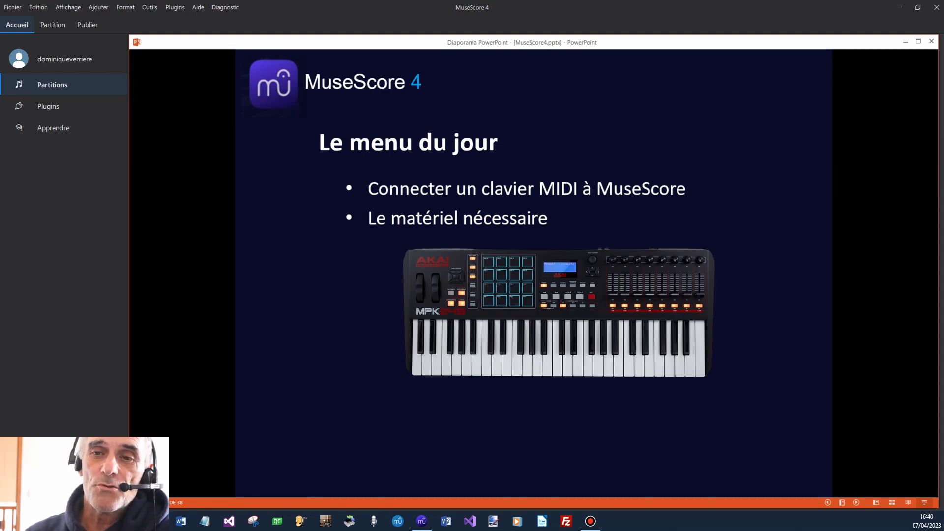
{"action": "key", "text": "Right"}
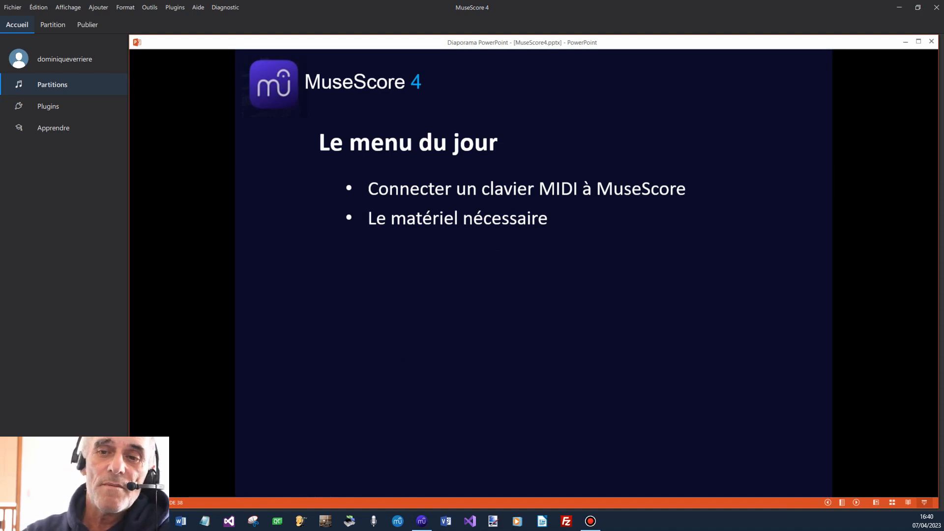
{"action": "key", "text": "Right"}
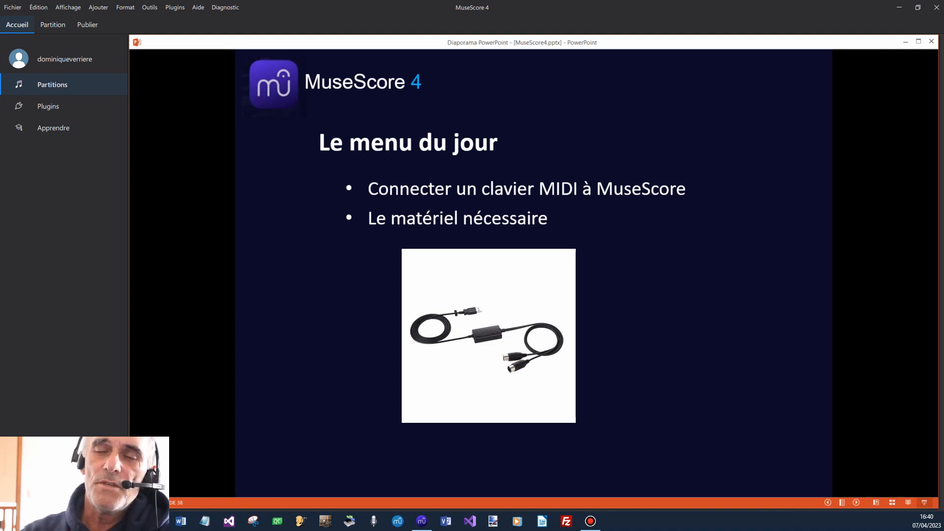
{"action": "key", "text": "Right"}
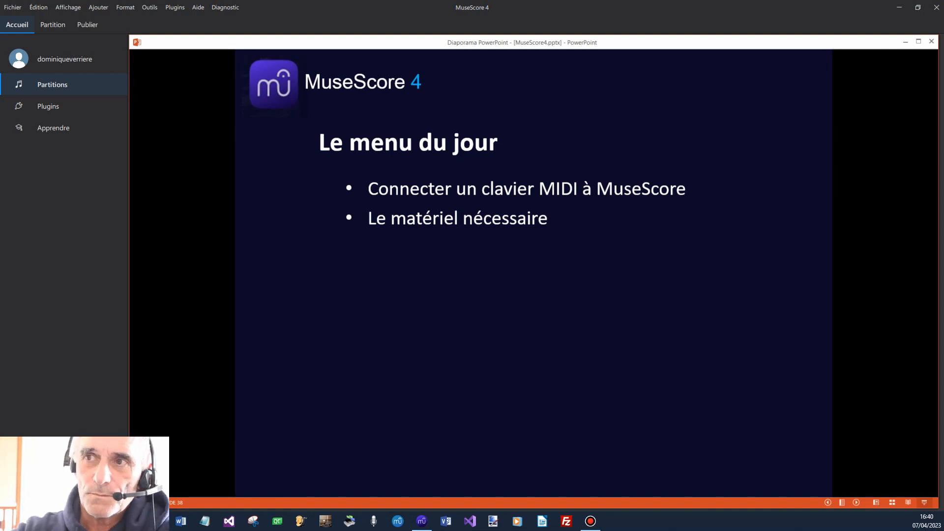
{"action": "key", "text": "Right"}
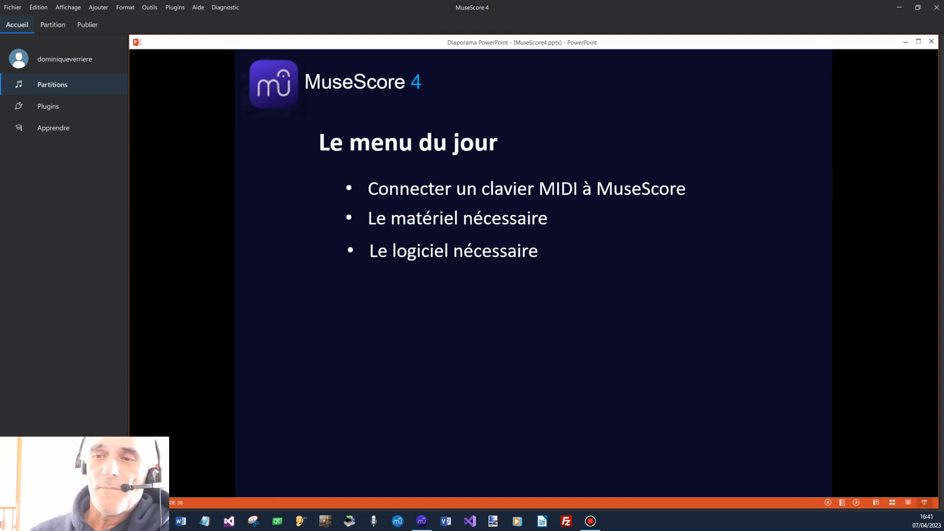
{"action": "key", "text": "Right"}
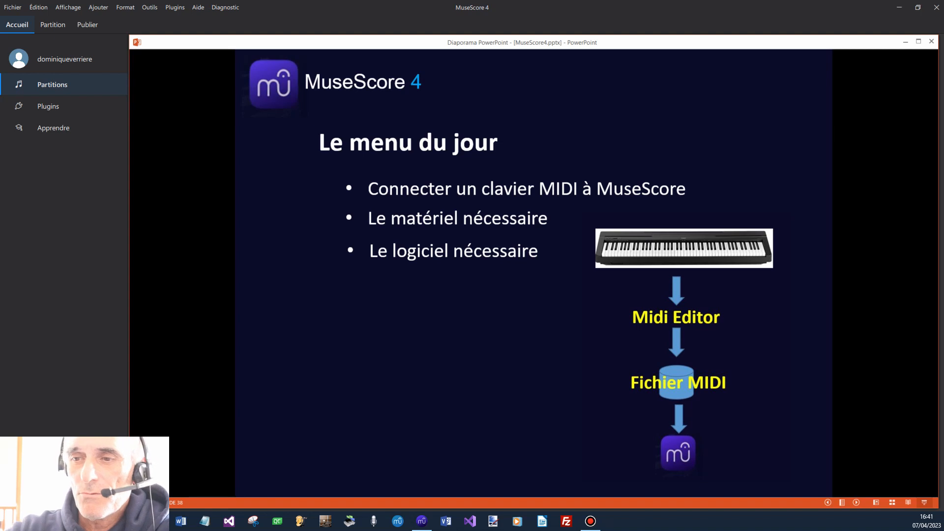
Switch to MidiEditor to check its available MIDI input and output ports, and close the program again.
{"action": "left_click", "coordinate": [353, 522]}
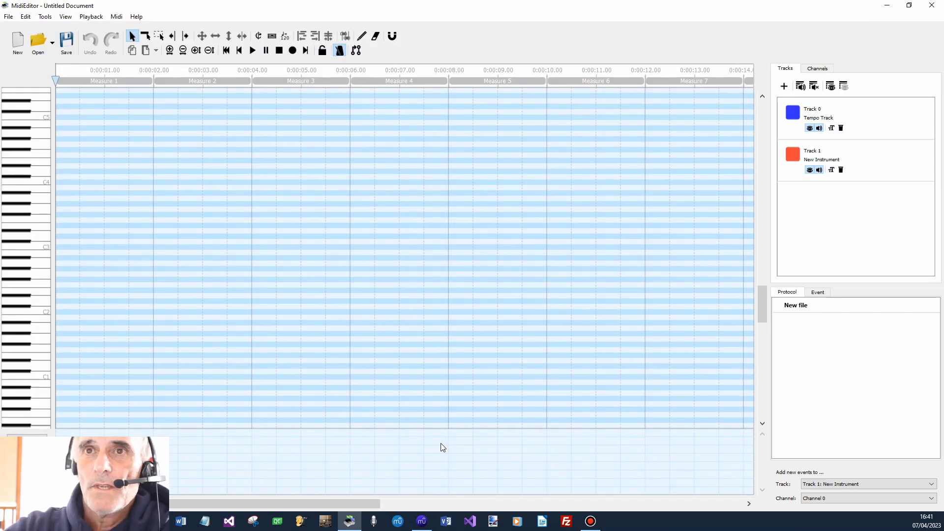
{"action": "left_click", "coordinate": [116, 17]}
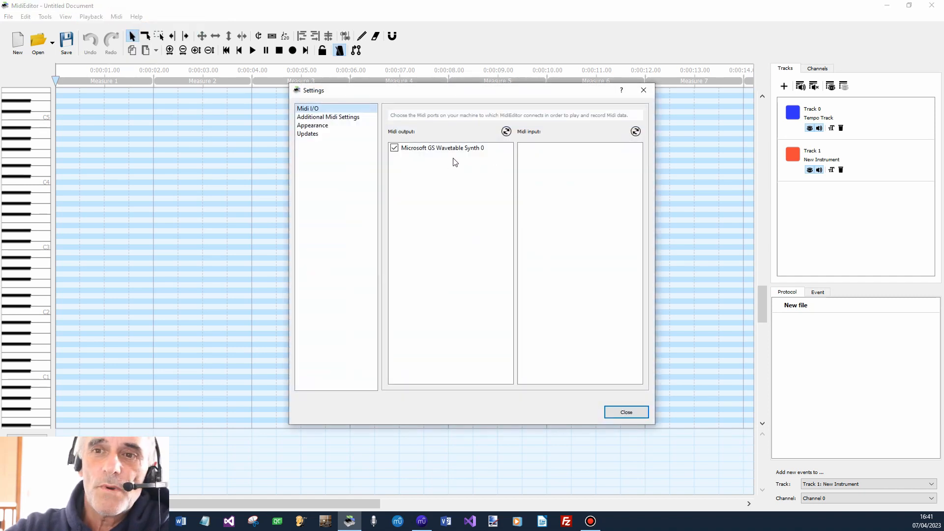
{"action": "left_click", "coordinate": [645, 91]}
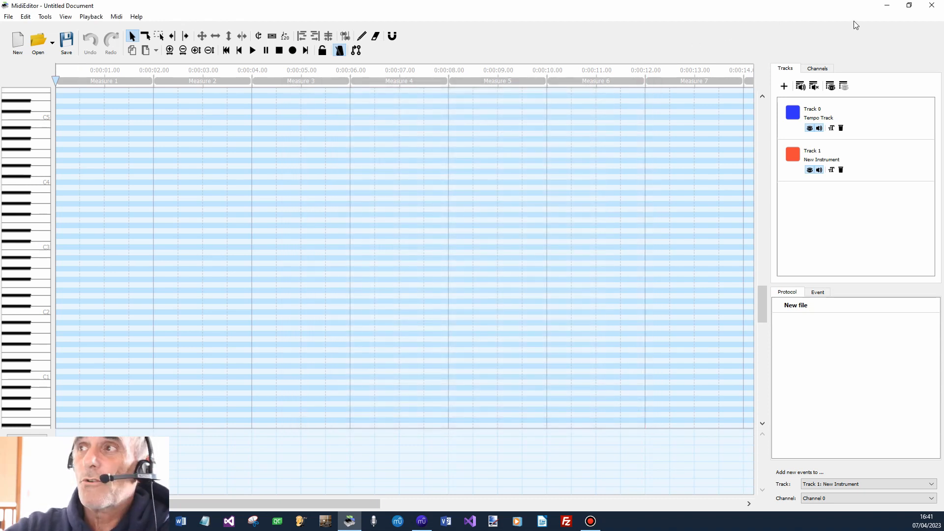
{"action": "left_click", "coordinate": [932, 5]}
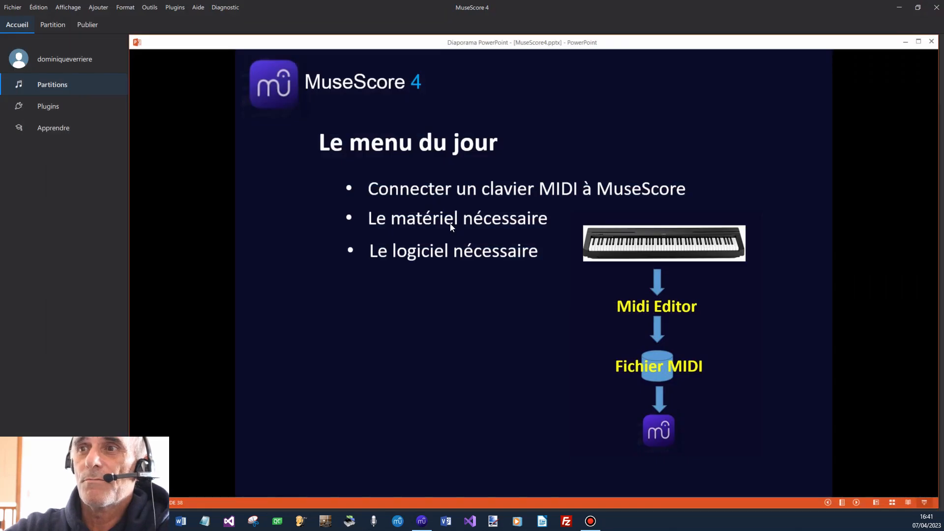
{"action": "left_click", "coordinate": [485, 318]}
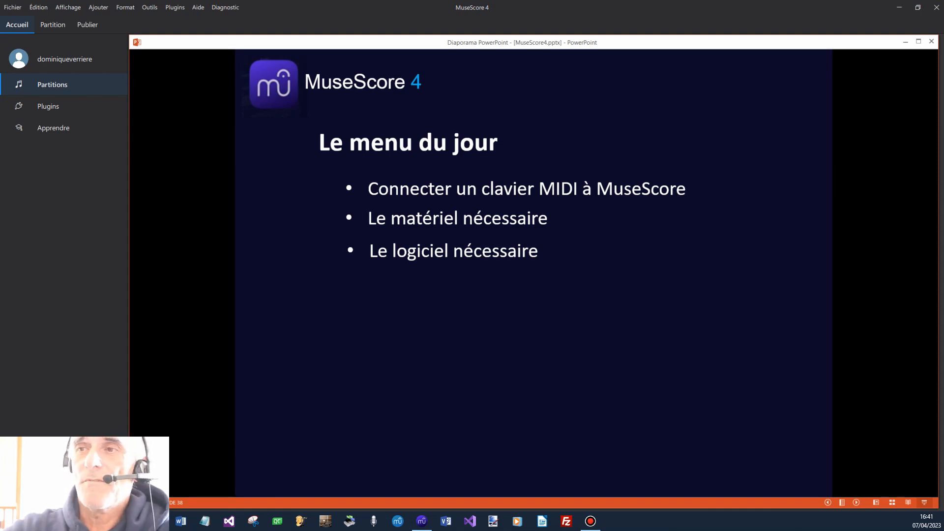
{"action": "key", "text": "Right"}
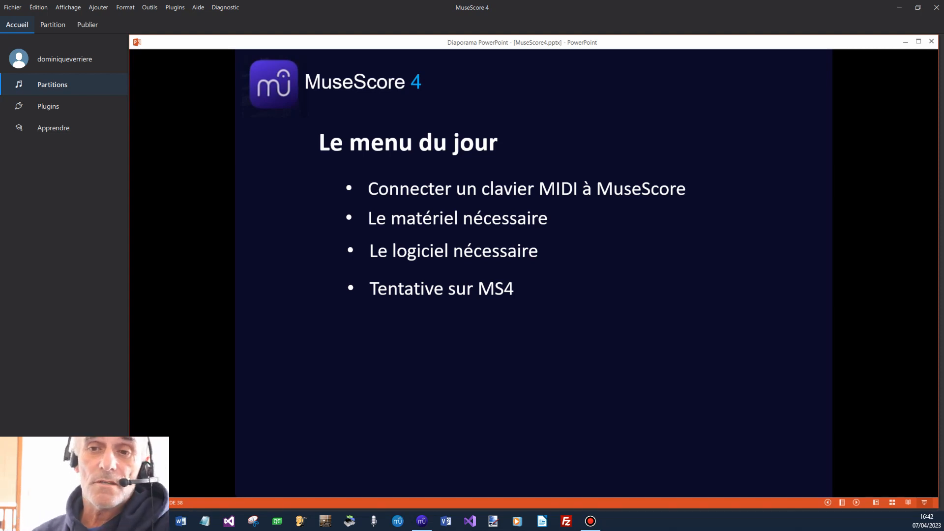
{"action": "key", "text": "Right"}
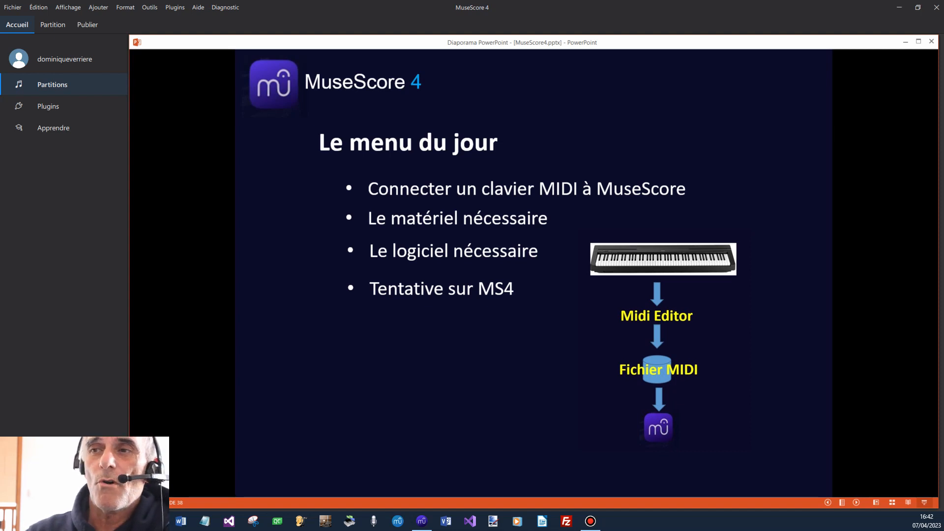
{"action": "key", "text": "Right"}
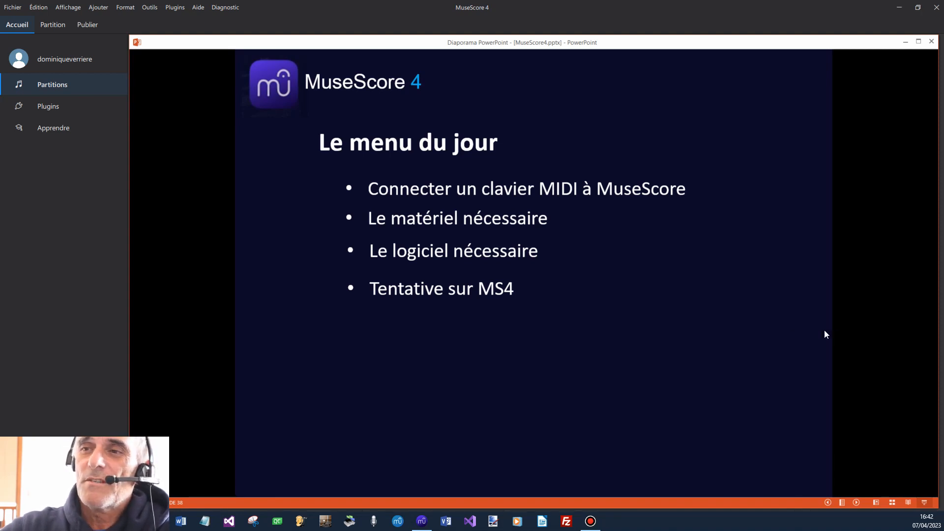
{"action": "left_click", "coordinate": [713, 338]}
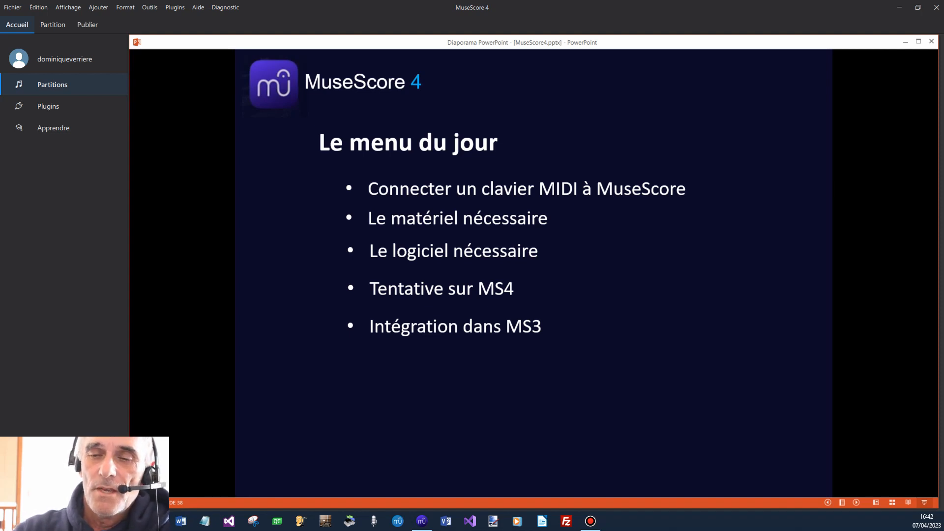
{"action": "key", "text": "Right"}
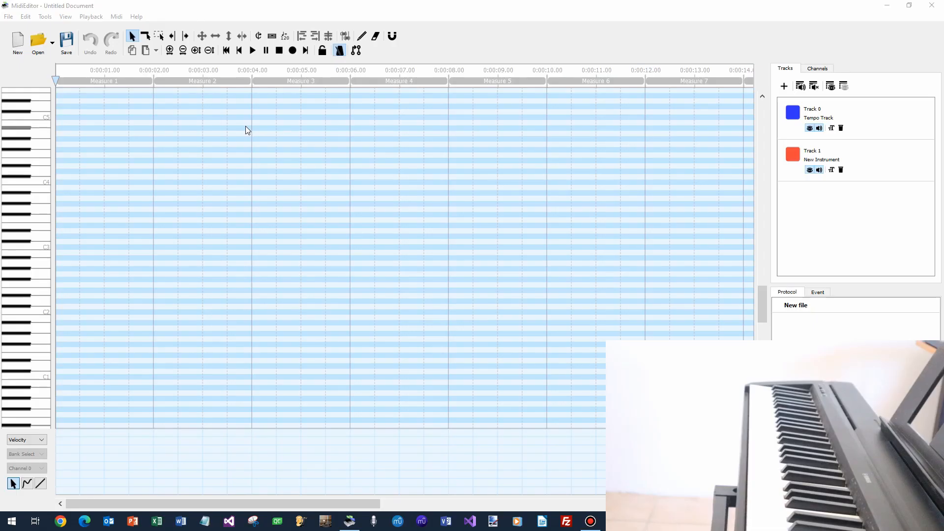
Check the digital piano's entries among the MIDI input and output ports, and close the settings.
{"action": "left_click", "coordinate": [116, 17]}
{"action": "left_click", "coordinate": [124, 29]}
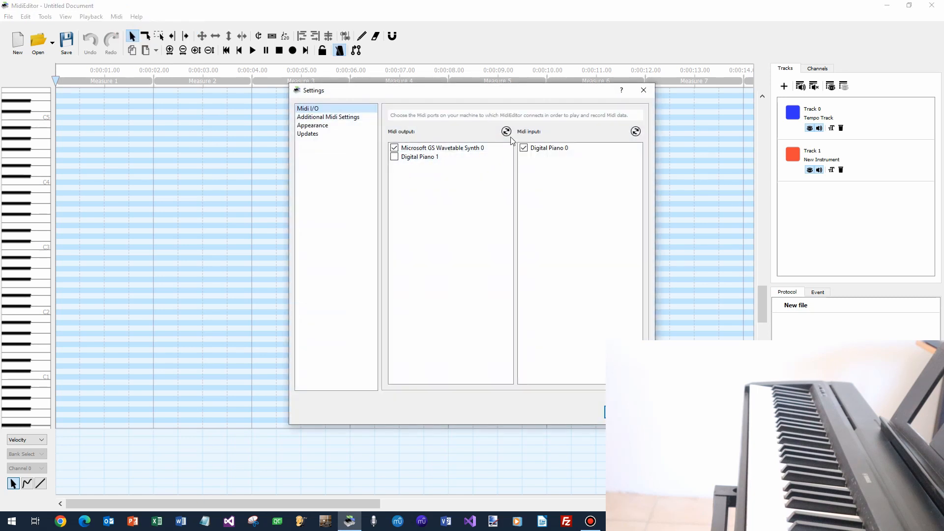
{"action": "left_click_drag", "start_coordinate": [532, 94], "coordinate": [383, 98]}
{"action": "left_click", "coordinate": [474, 412]}
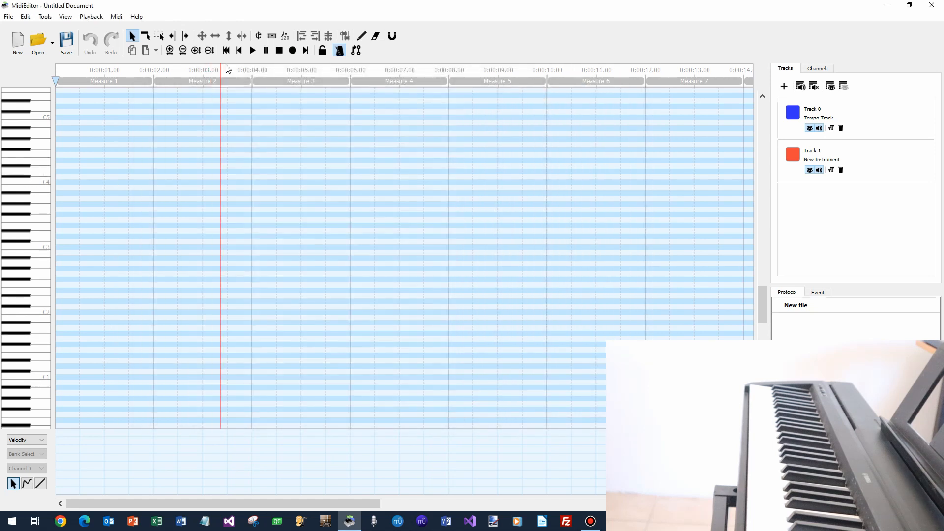
Set a new, slower tempo at the start of measure 1.
{"action": "left_click", "coordinate": [288, 40]}
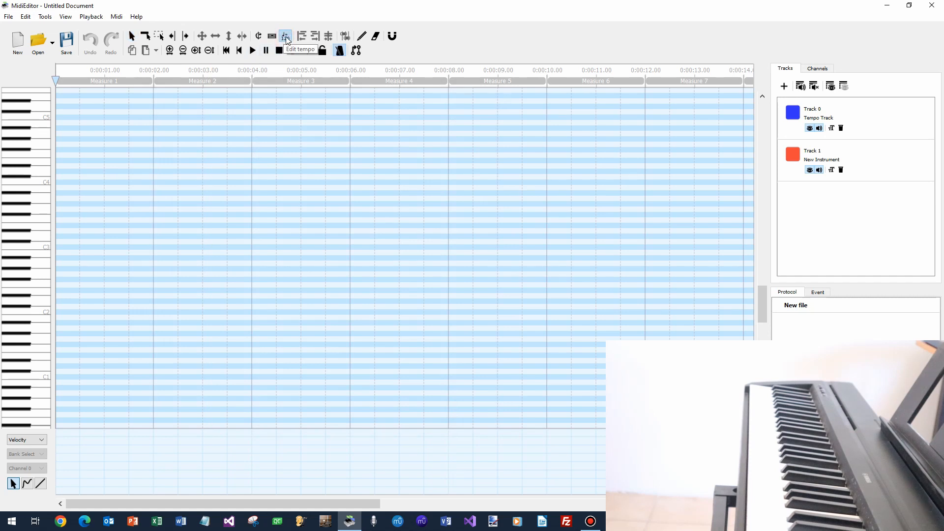
{"action": "left_click", "coordinate": [72, 91]}
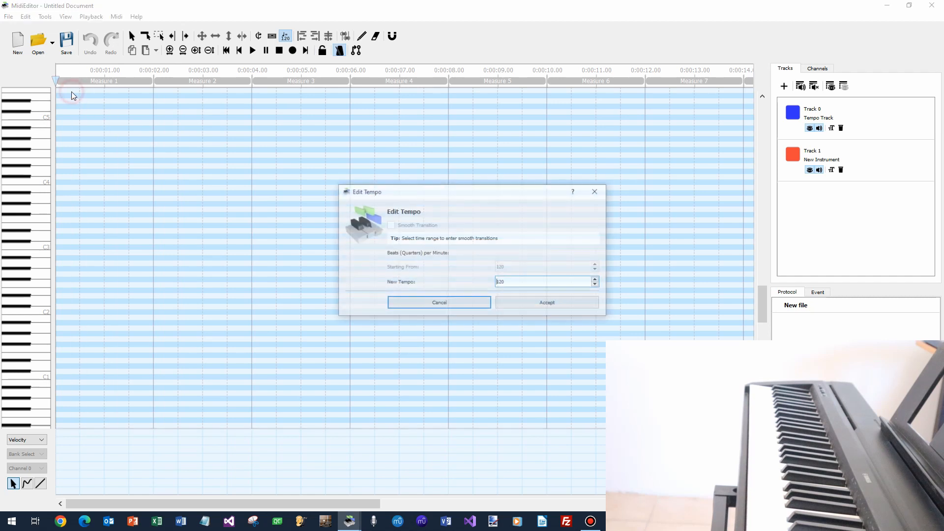
{"action": "double_click", "coordinate": [551, 281]}
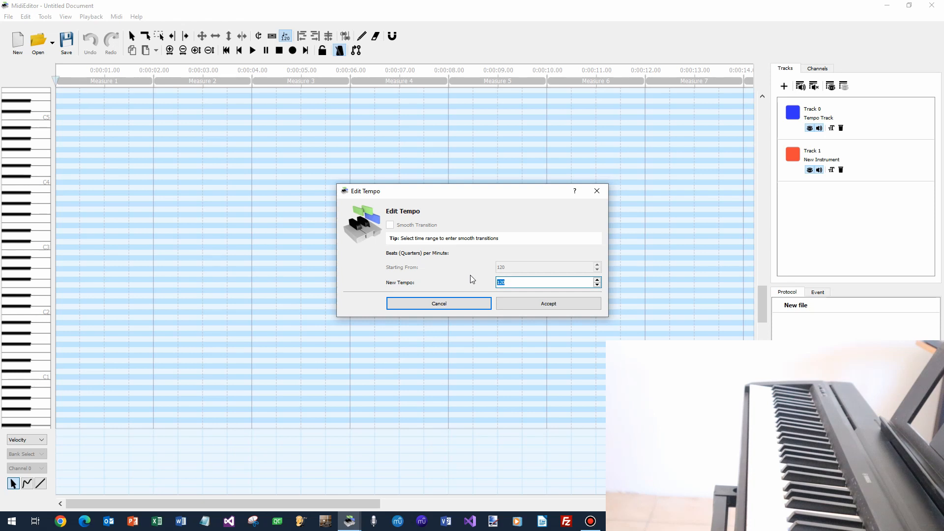
{"action": "type", "text": "75"}
{"action": "left_click", "coordinate": [534, 305]}
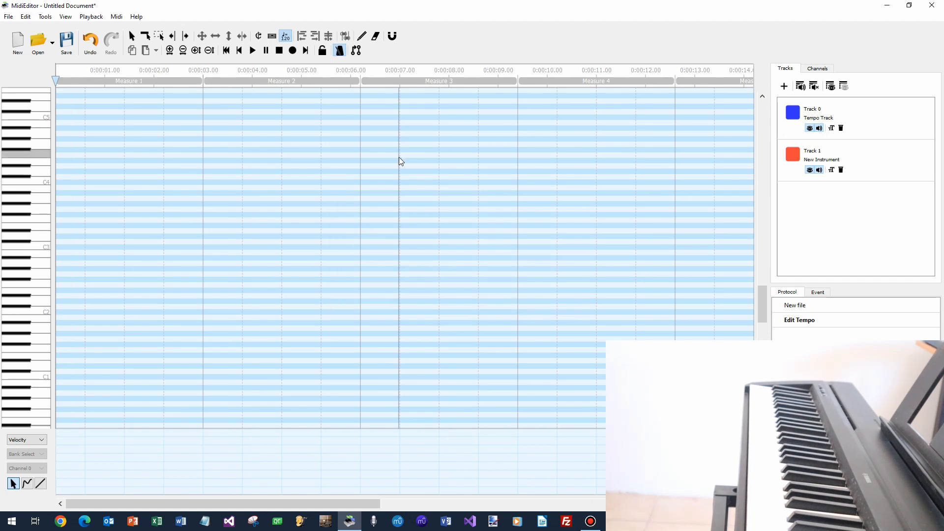
Record a performance from the MIDI piano, add the recorded events to the default track and channel, and play them back.
{"action": "left_click", "coordinate": [292, 52]}
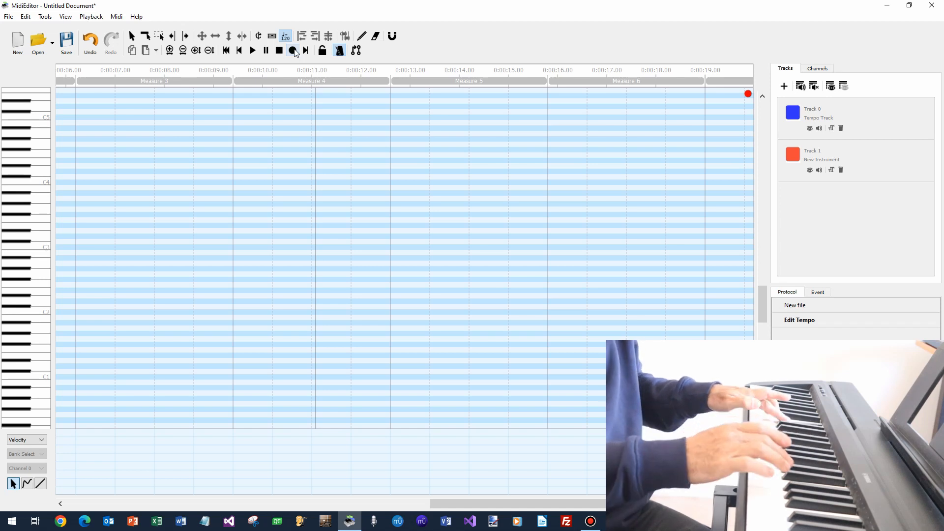
{"action": "left_click", "coordinate": [293, 50]}
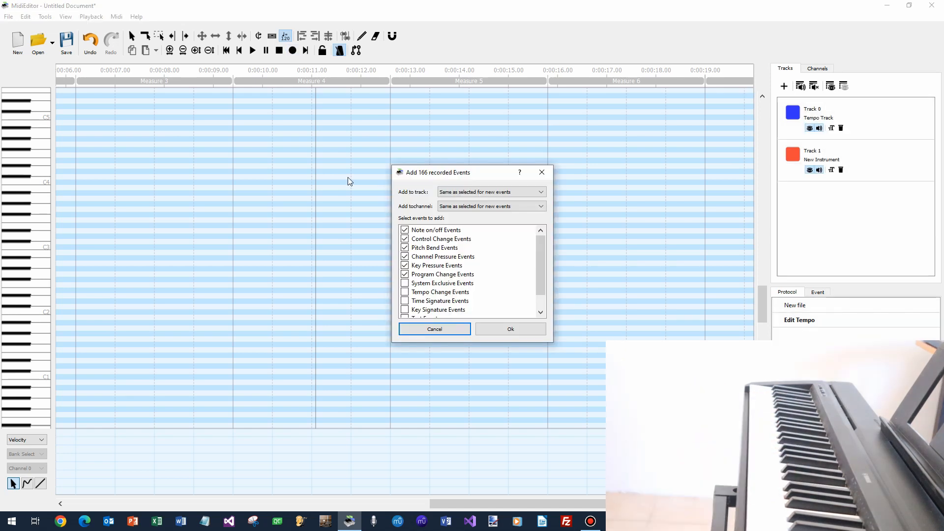
{"action": "left_click", "coordinate": [525, 326]}
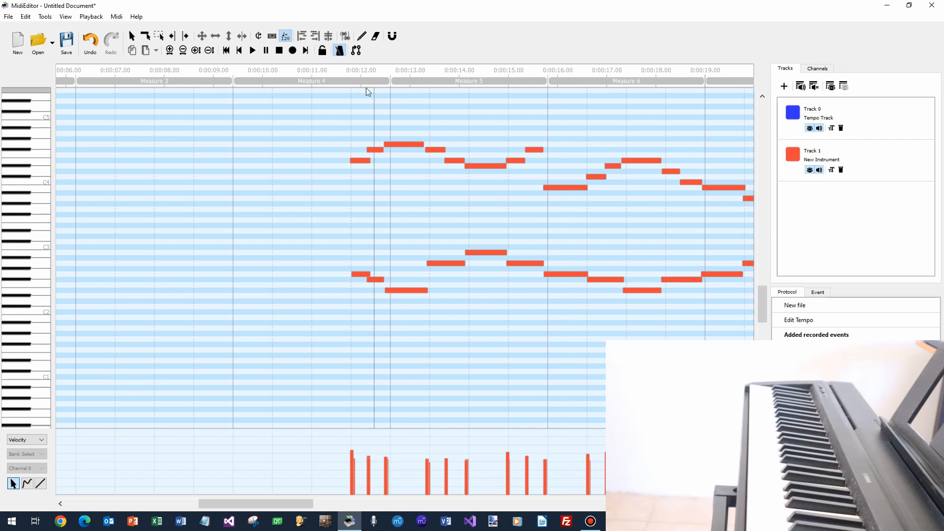
{"action": "left_click", "coordinate": [252, 51]}
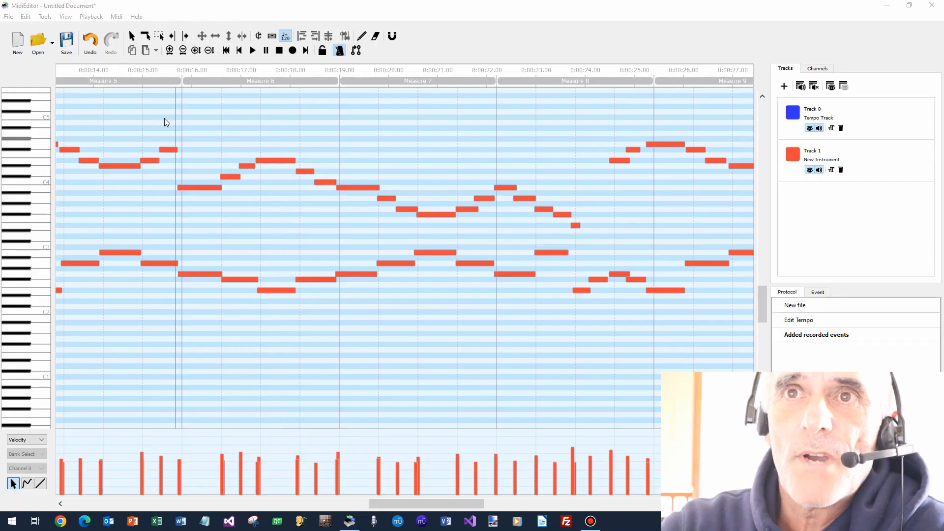
{"action": "left_click", "coordinate": [141, 77]}
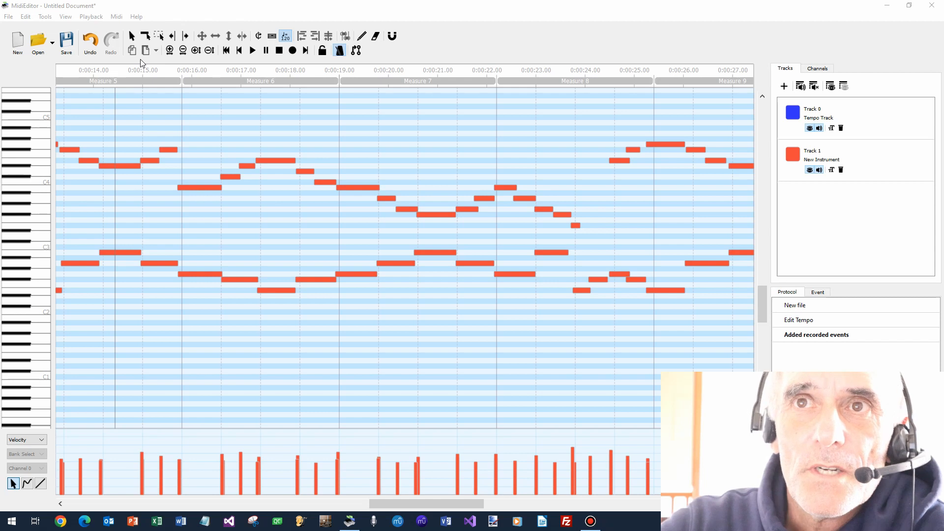
Check which note value is selected as the quantization fraction.
{"action": "left_click", "coordinate": [45, 17]}
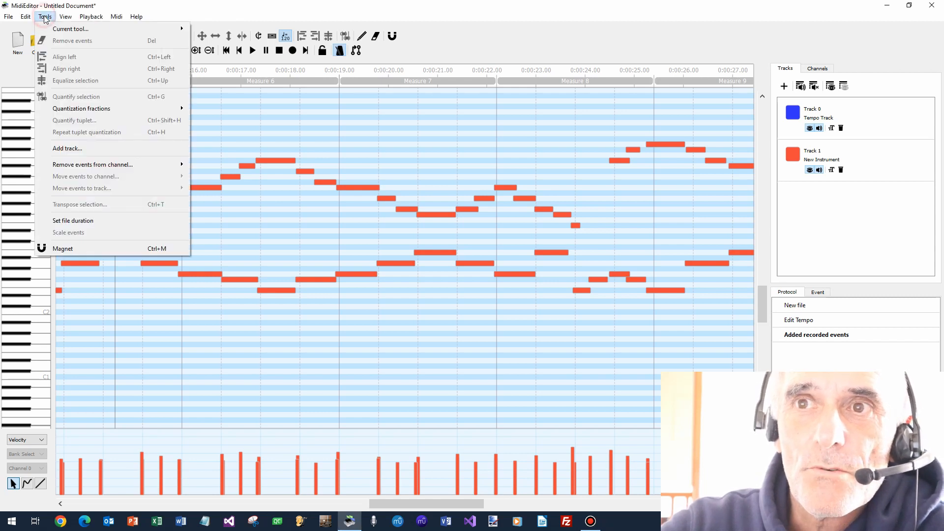
{"action": "mouse_move", "coordinate": [104, 110]}
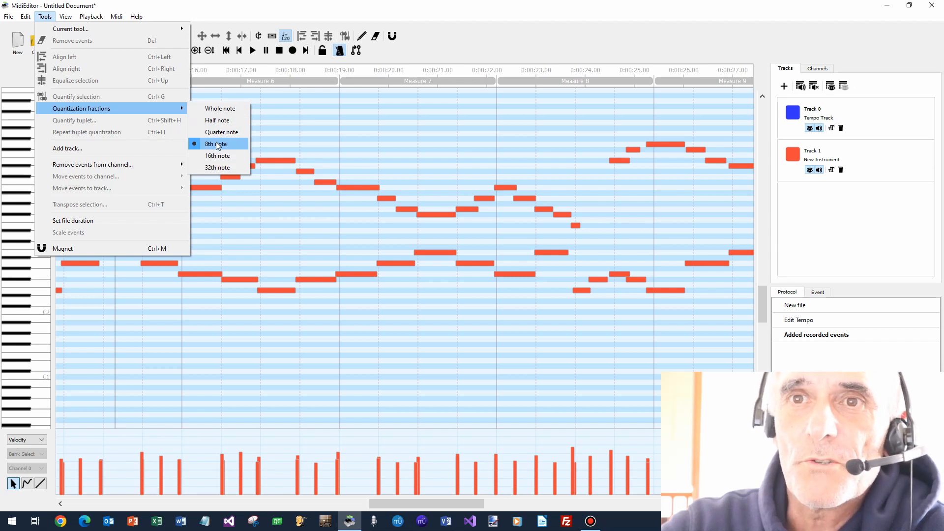
{"action": "left_click", "coordinate": [315, 140]}
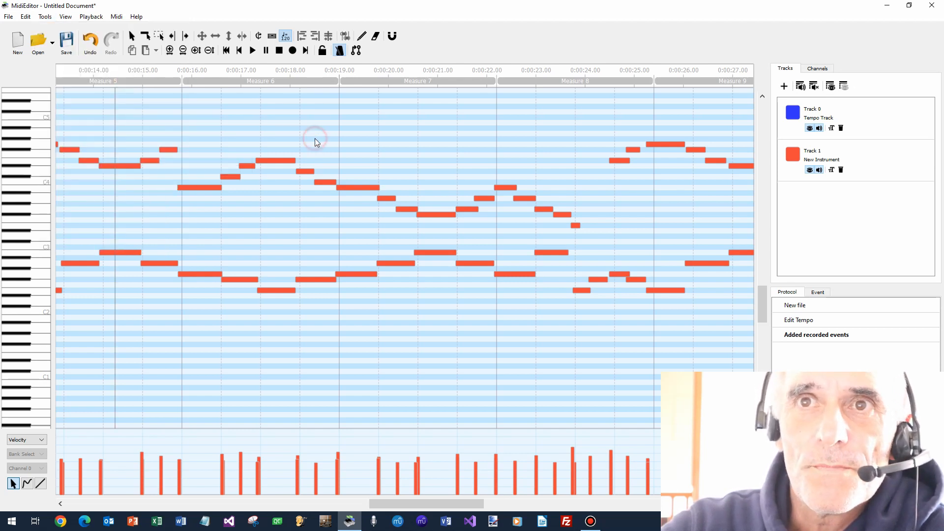
Select all the recorded notes and quantify the selection.
{"action": "left_click", "coordinate": [24, 17]}
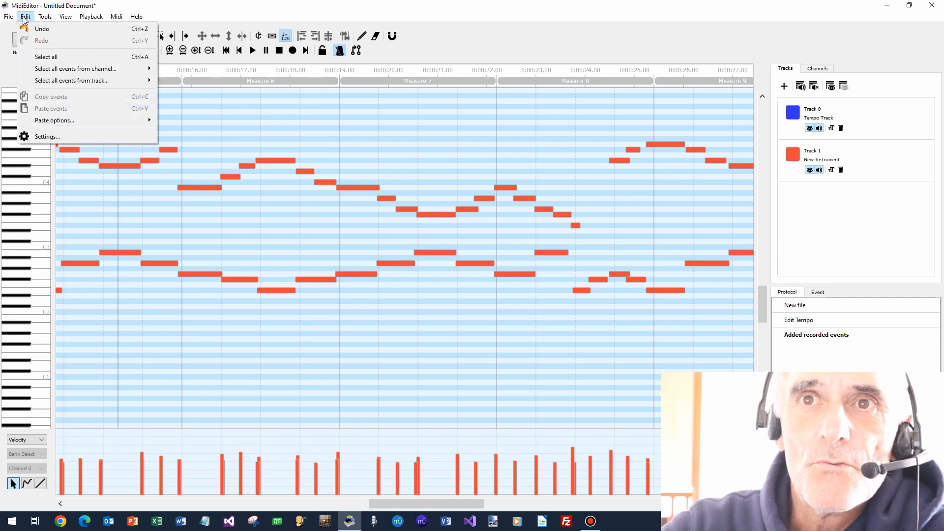
{"action": "left_click", "coordinate": [49, 57]}
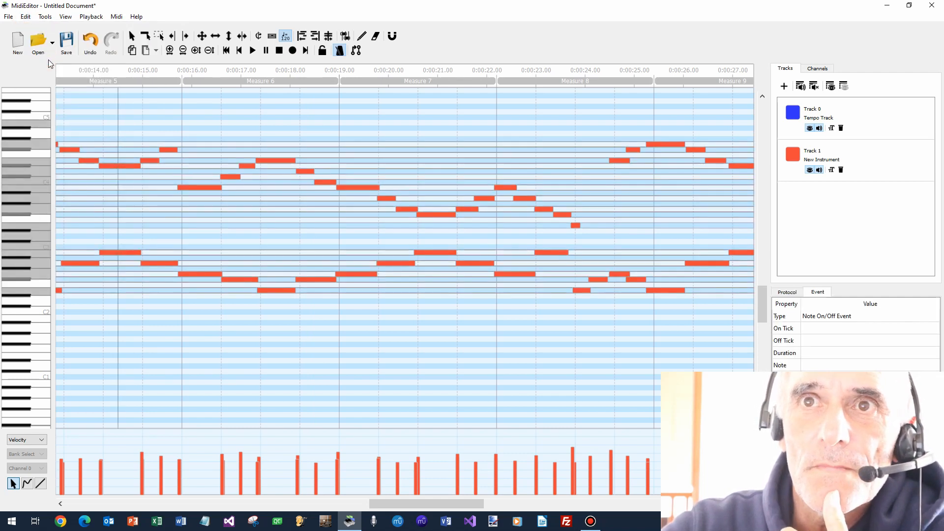
{"action": "left_click", "coordinate": [46, 17]}
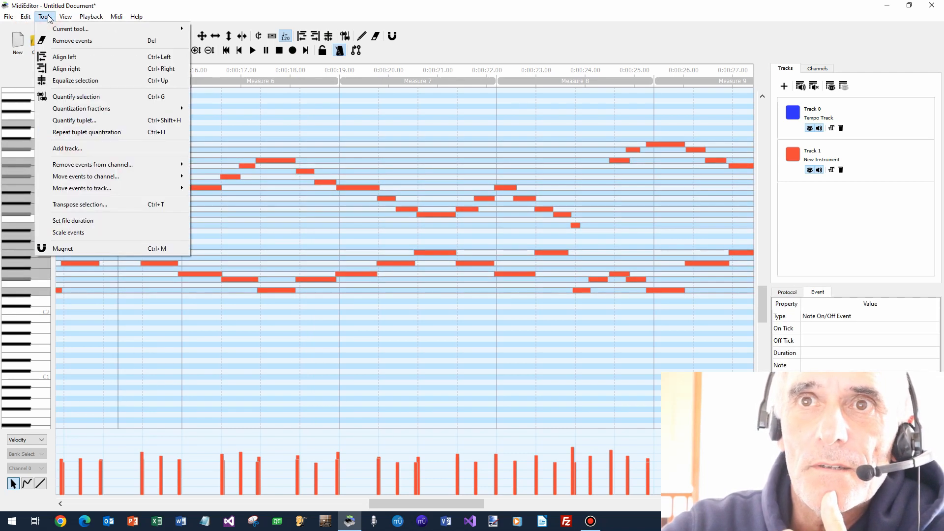
{"action": "left_click", "coordinate": [90, 96]}
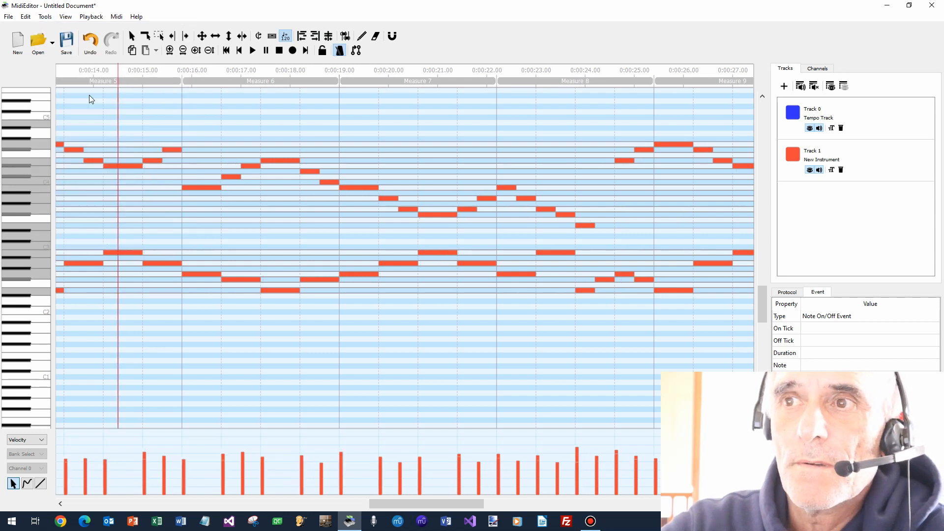
{"action": "left_click", "coordinate": [428, 327]}
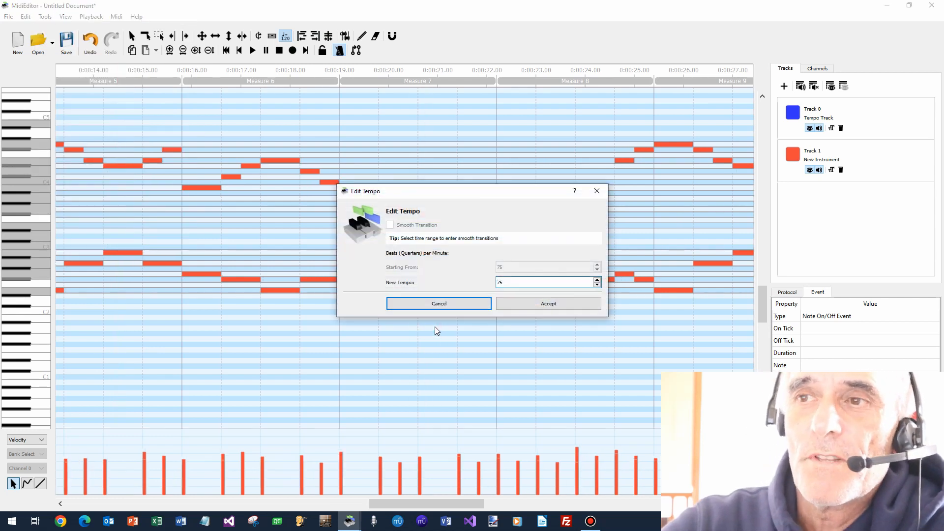
{"action": "left_click", "coordinate": [603, 191]}
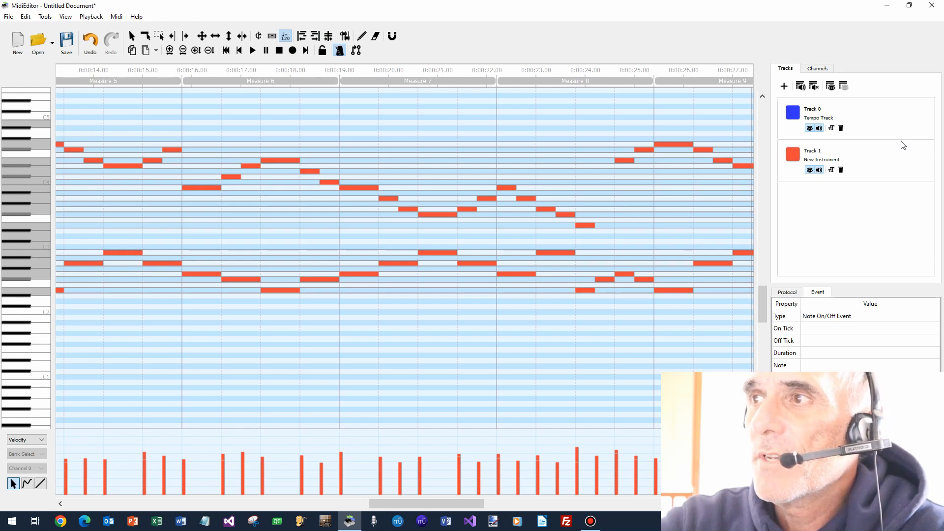
Rename Track 1 as "Clef de SOL".
{"action": "left_click", "coordinate": [831, 170]}
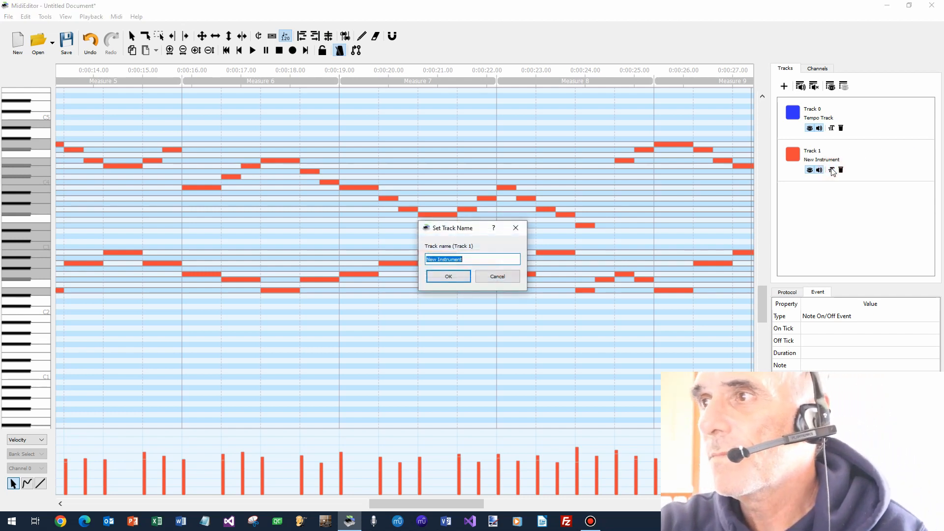
{"action": "type", "text": "C"}
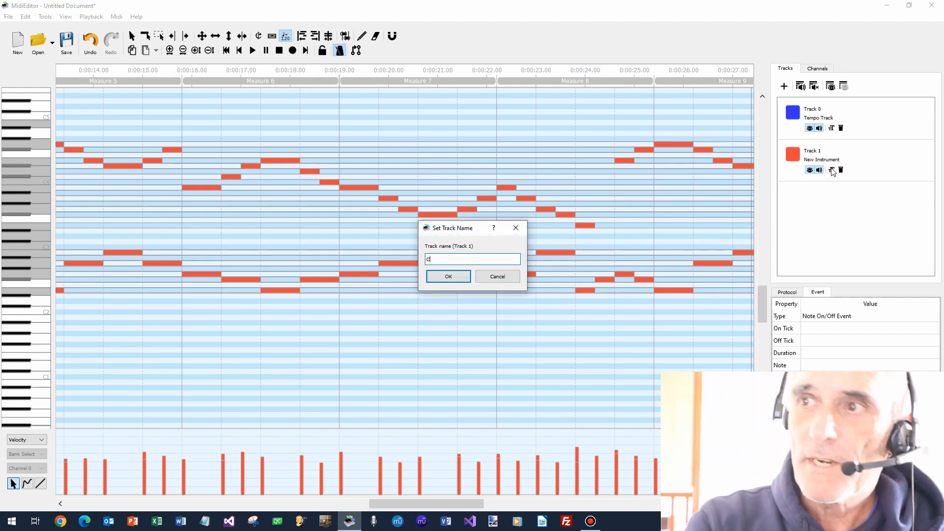
{"action": "type", "text": "lef de S"}
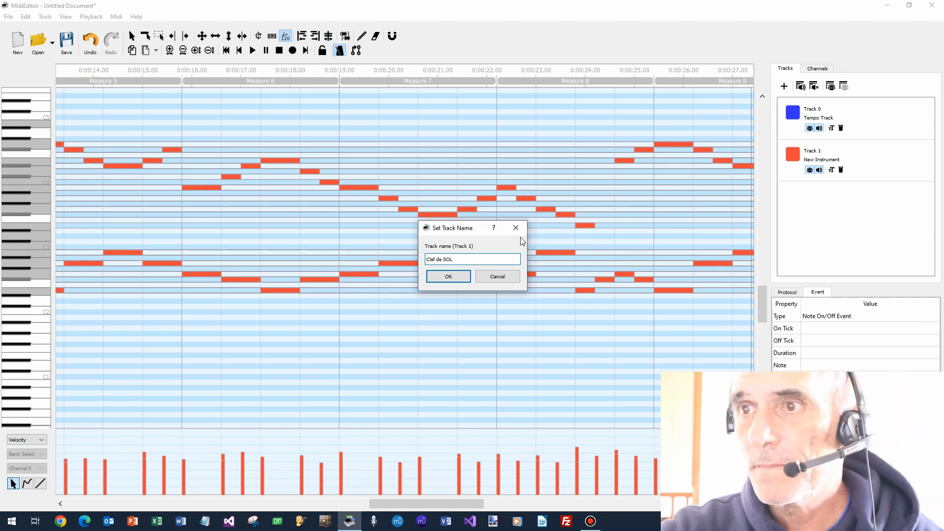
{"action": "type", "text": "OL"}
{"action": "left_click", "coordinate": [457, 277]}
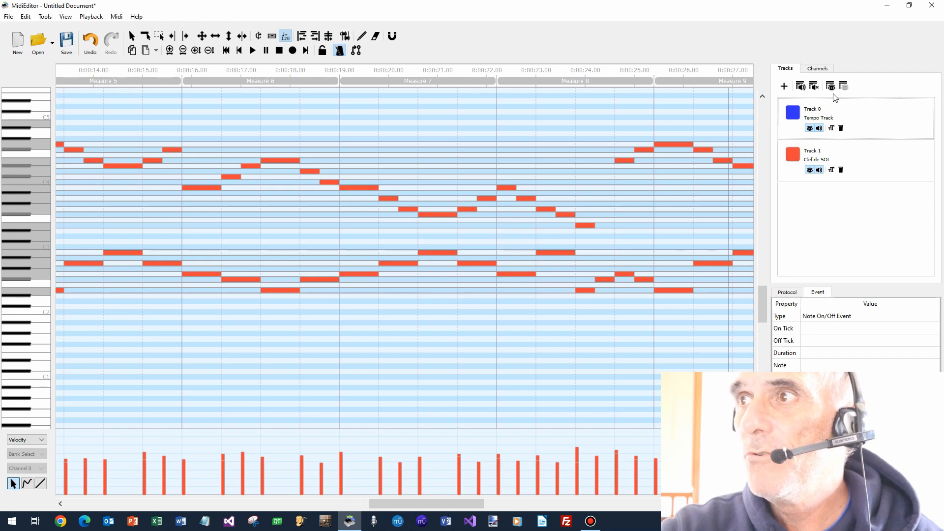
Add a new track named "Clef de FA".
{"action": "left_click", "coordinate": [784, 87]}
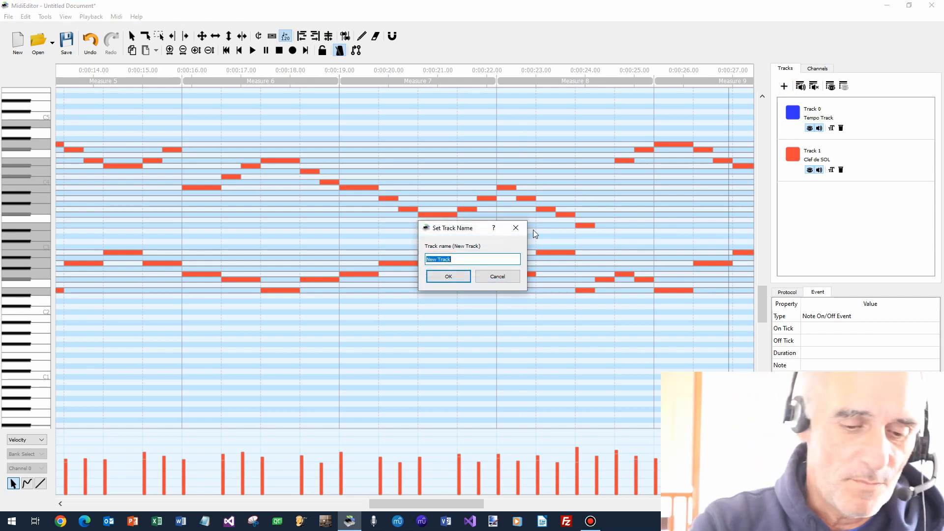
{"action": "type", "text": "Clef de FA"}
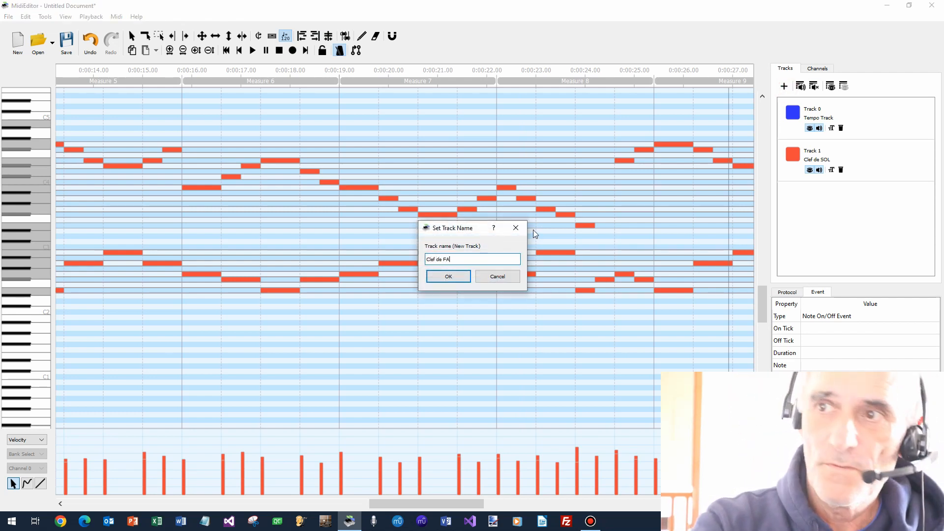
{"action": "left_click", "coordinate": [448, 276]}
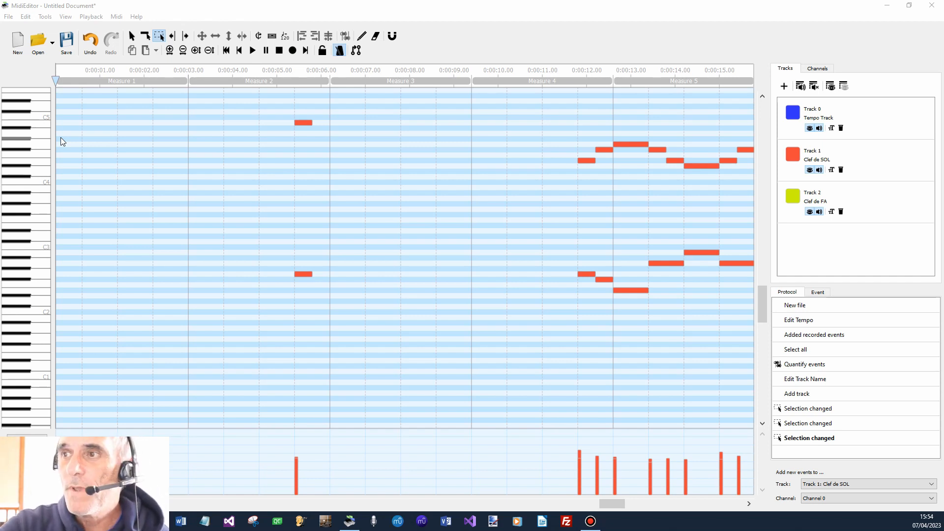
Select all notes of the lower, left-hand part across the whole recording and assign them to Track 2: Clef de FA.
{"action": "left_click", "coordinate": [425, 217]}
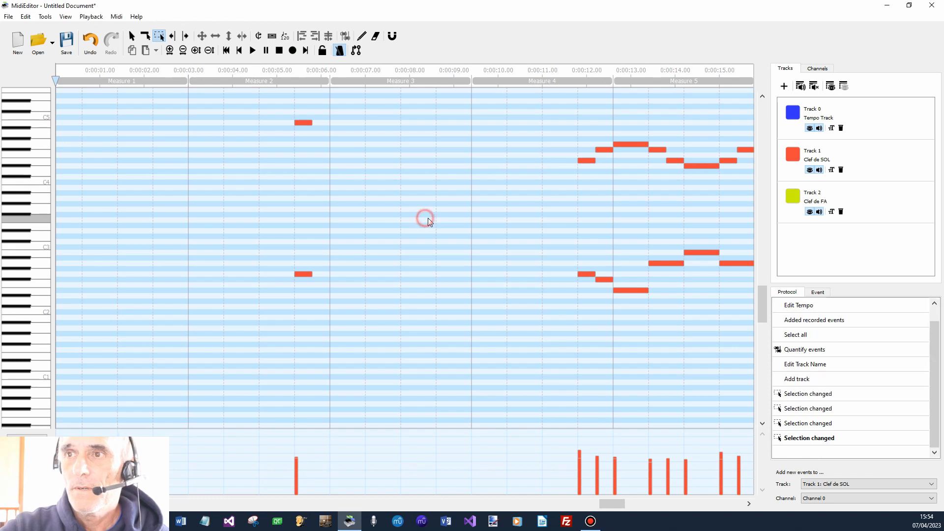
{"action": "scroll", "coordinate": [428, 217], "scroll_direction": "up", "scroll_amount": 1}
{"action": "scroll", "coordinate": [428, 221], "scroll_direction": "up", "scroll_amount": 1}
{"action": "scroll", "coordinate": [428, 221], "scroll_direction": "down", "scroll_amount": 5}
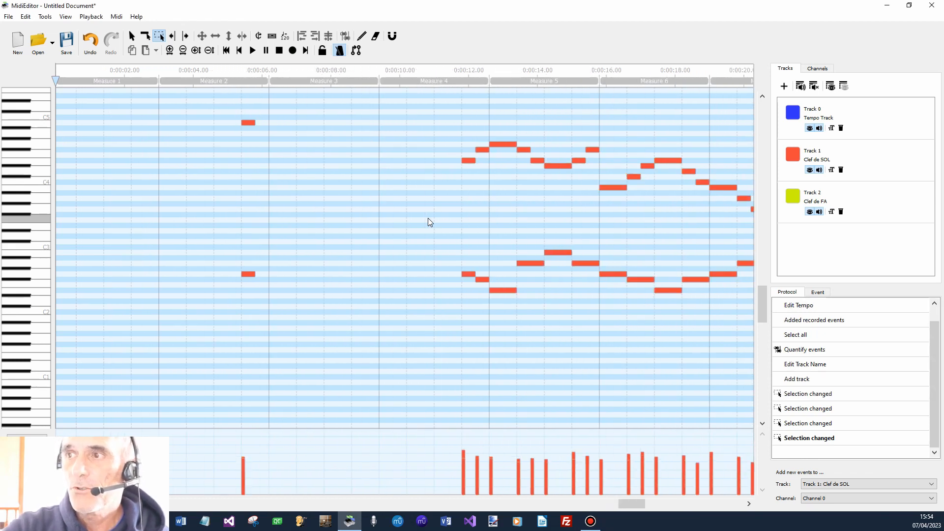
{"action": "scroll", "coordinate": [427, 220], "scroll_direction": "down", "scroll_amount": 2}
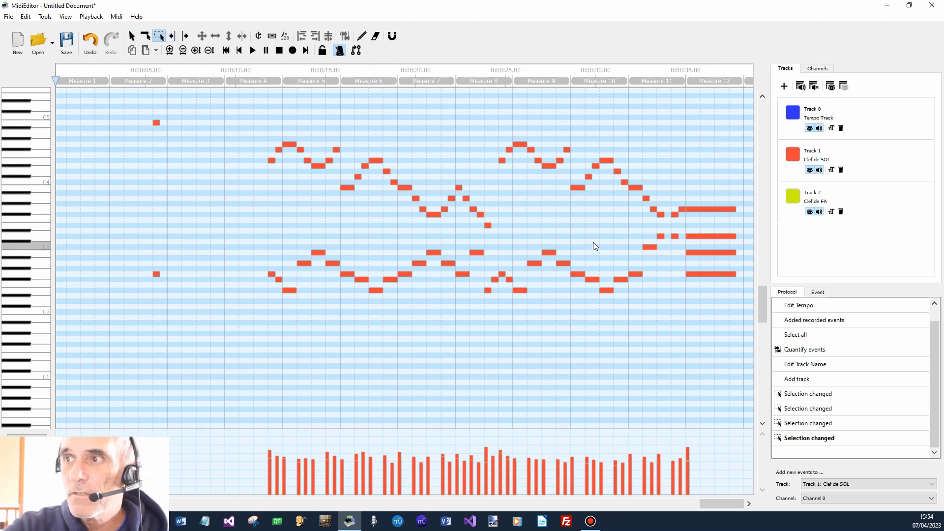
{"action": "left_click_drag", "start_coordinate": [137, 231], "coordinate": [747, 305]}
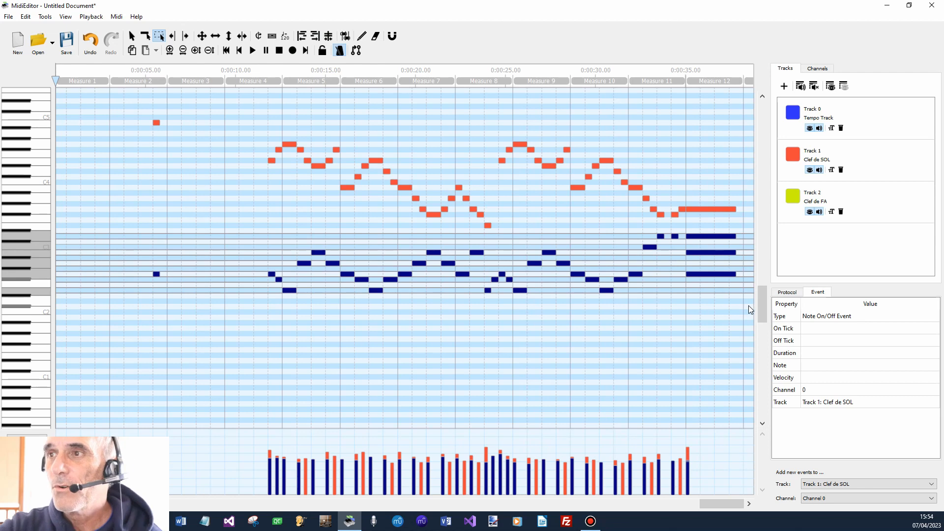
{"action": "left_click", "coordinate": [924, 407]}
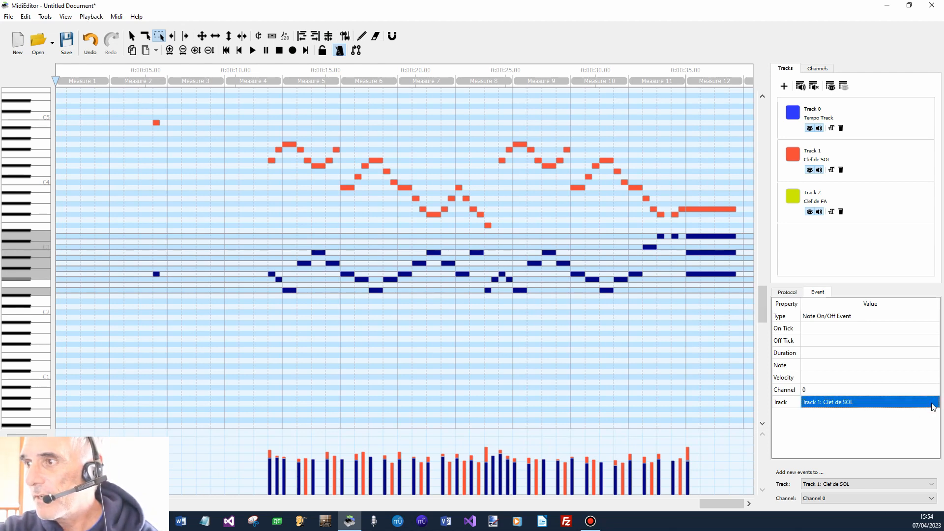
{"action": "left_click", "coordinate": [934, 402]}
{"action": "left_click", "coordinate": [934, 403]}
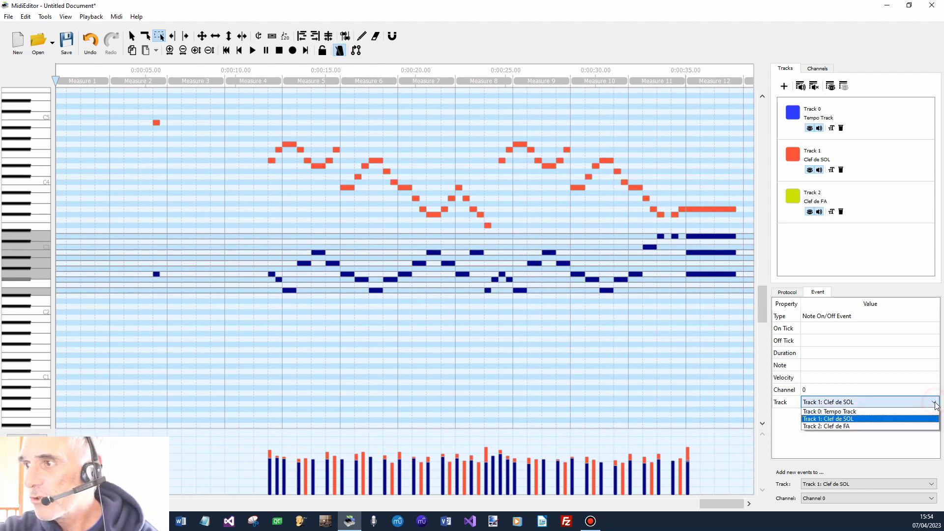
{"action": "left_click", "coordinate": [894, 426]}
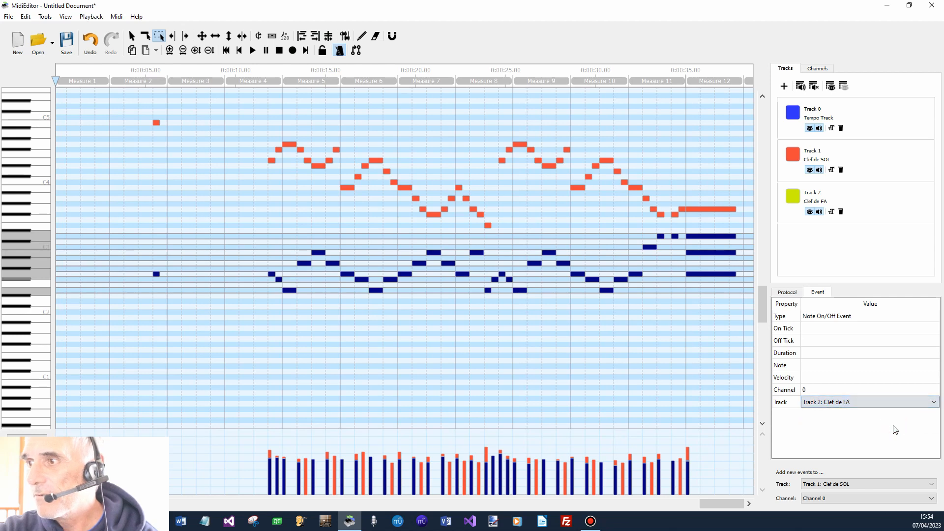
{"action": "left_click", "coordinate": [718, 381]}
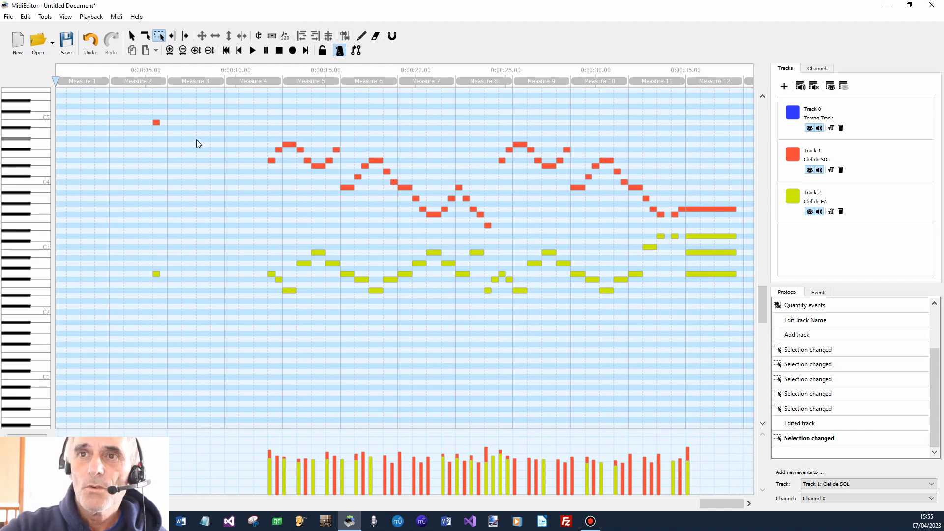
Delete the two isolated notes in measure 2, one on each track.
{"action": "left_click", "coordinate": [157, 123]}
{"action": "key", "text": "Delete"}
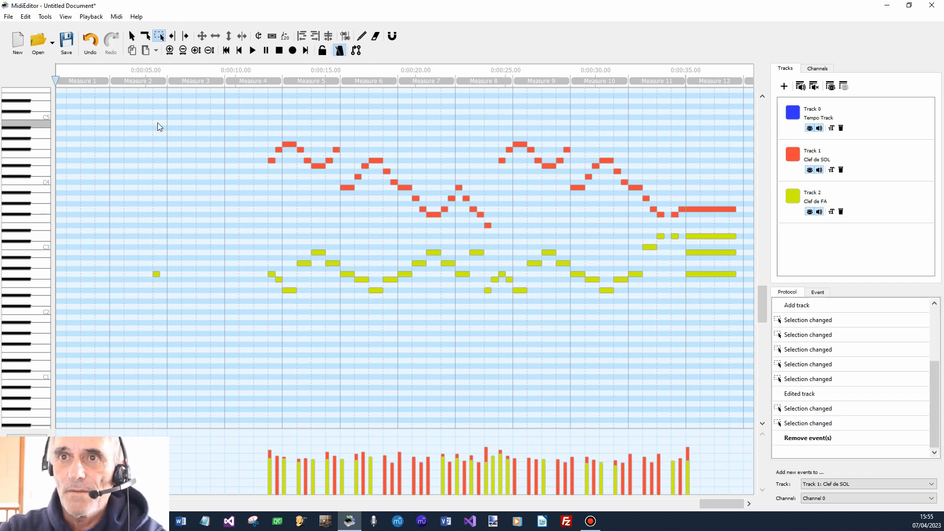
{"action": "left_click", "coordinate": [157, 274]}
{"action": "key", "text": "Delete"}
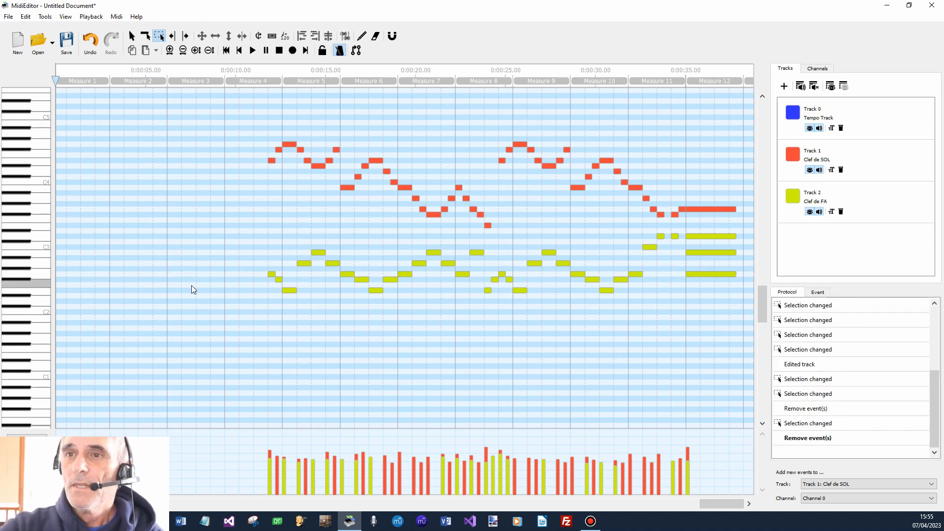
Start saving the file under a new name and browse to the folder "15 - MidiEditor et MuseScore 4" within _ChaineMuseScore4 on Videos (Y:).
{"action": "left_click", "coordinate": [9, 17]}
{"action": "left_click", "coordinate": [60, 77]}
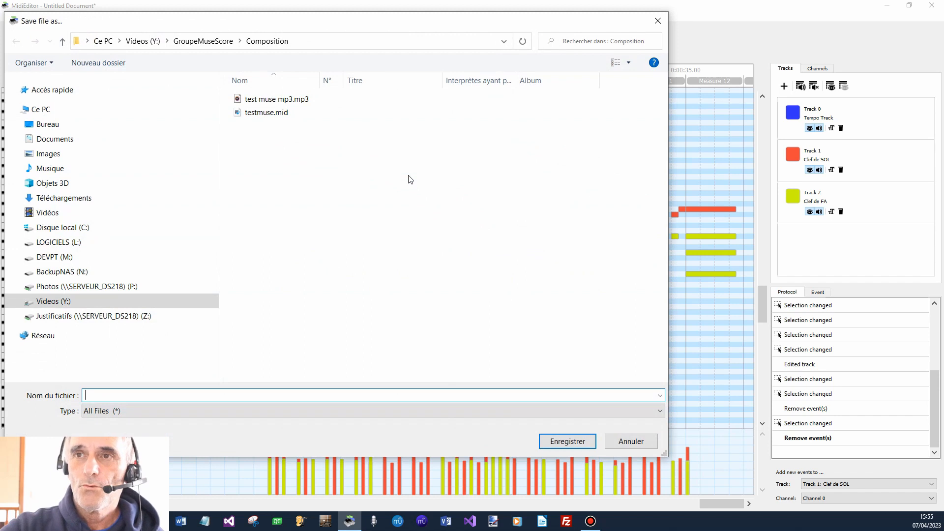
{"action": "left_click", "coordinate": [147, 41]}
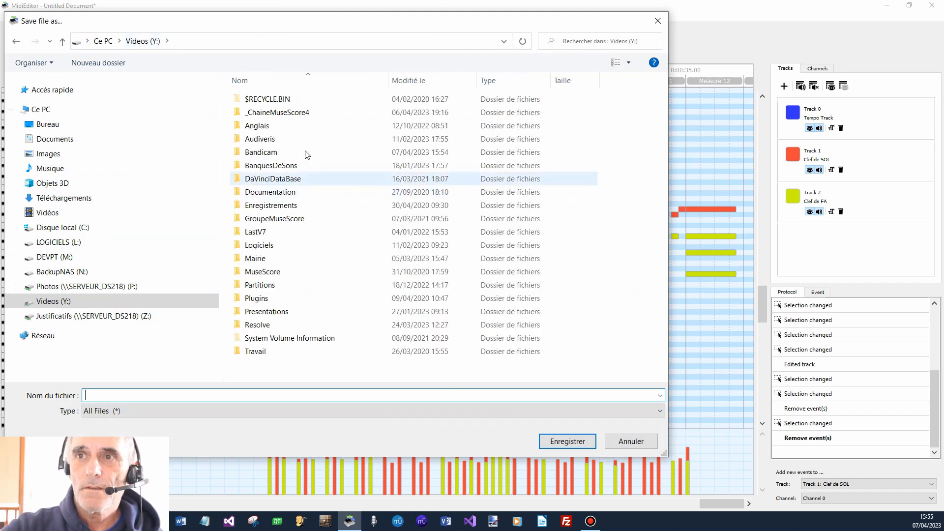
{"action": "mouse_move", "coordinate": [295, 119]}
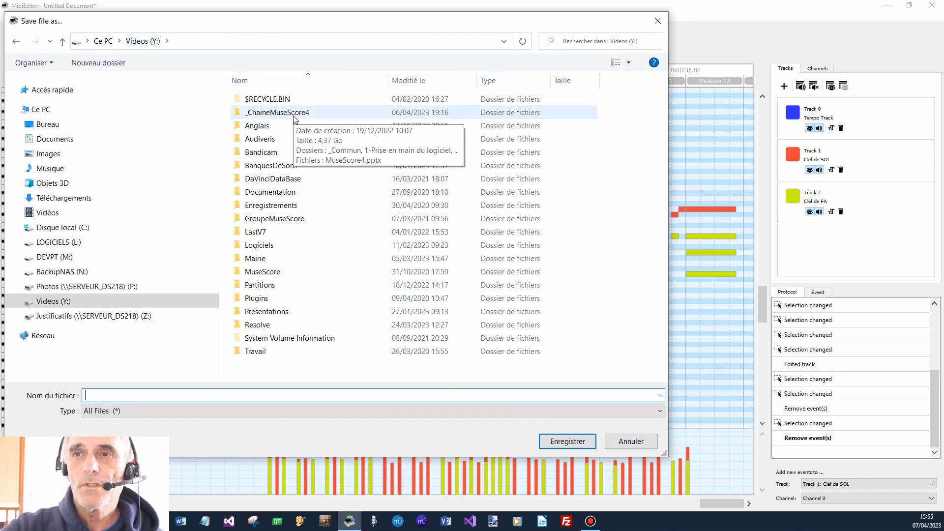
{"action": "double_click", "coordinate": [295, 117]}
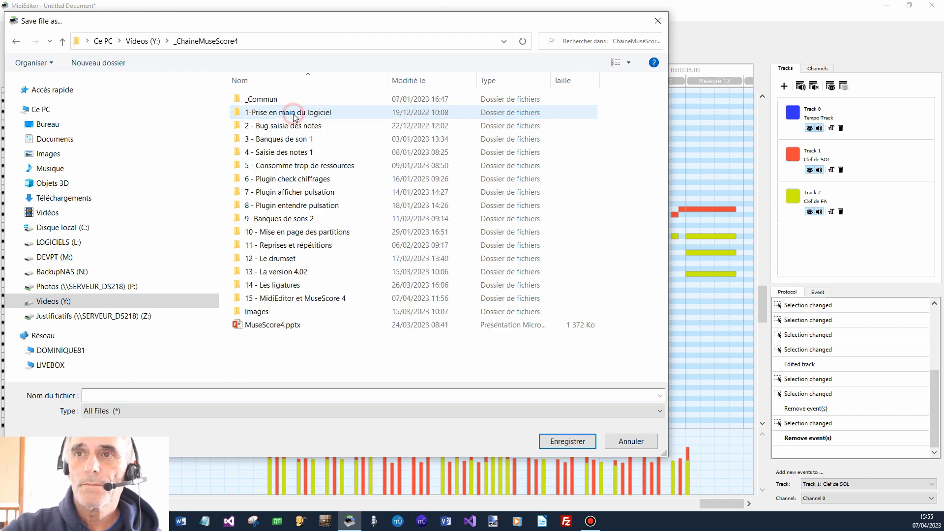
{"action": "left_click", "coordinate": [302, 301]}
{"action": "double_click", "coordinate": [302, 301]}
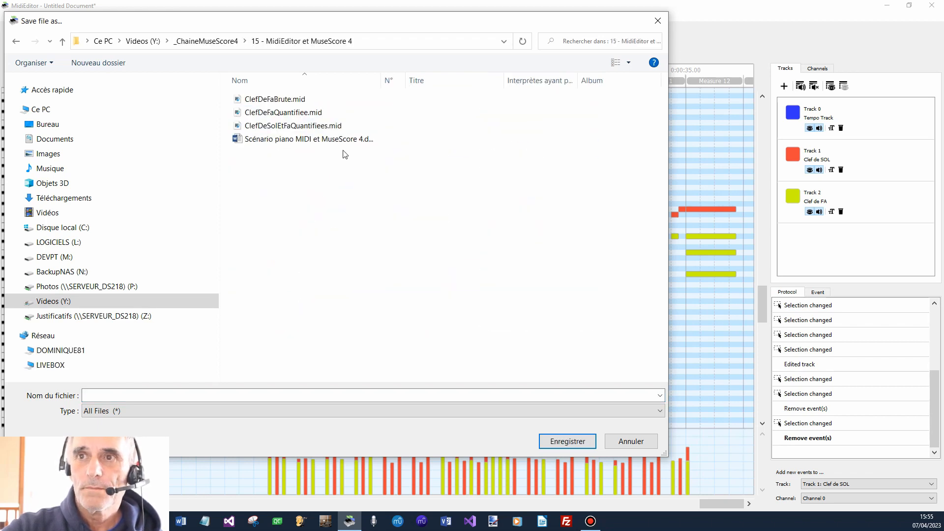
{"action": "mouse_move", "coordinate": [321, 132]}
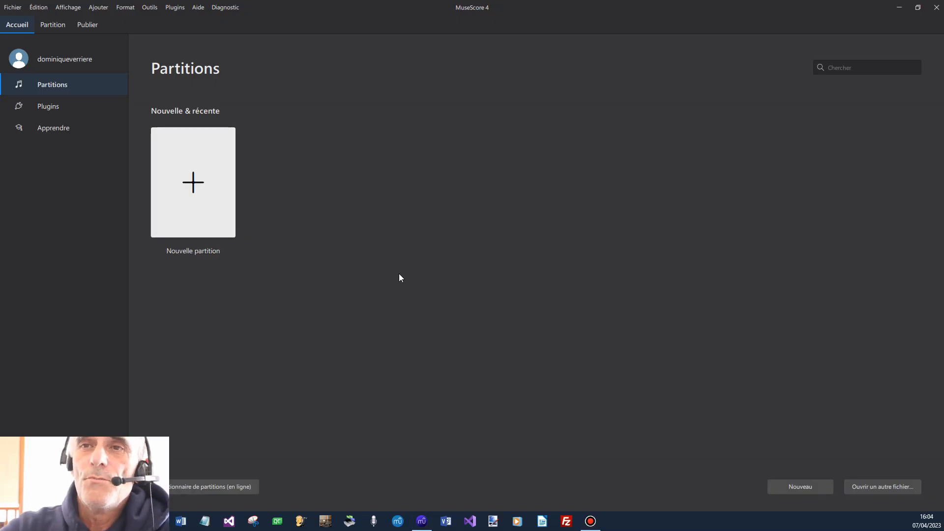
In MuseScore 4, open ClefDeSolEtFaQuantifiees.mid and examine the clef inserted on the upper staff at measure 6.
{"action": "left_click", "coordinate": [11, 7]}
{"action": "left_click", "coordinate": [32, 40]}
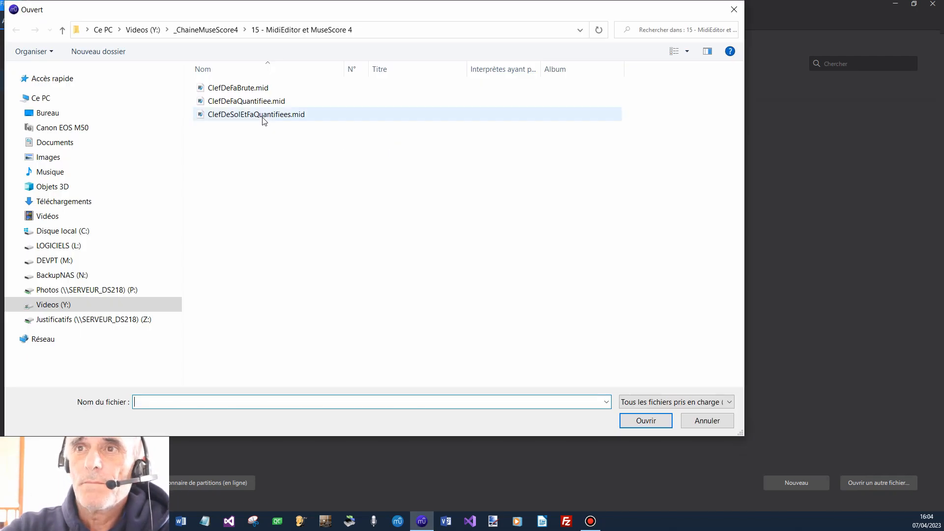
{"action": "double_click", "coordinate": [264, 115]}
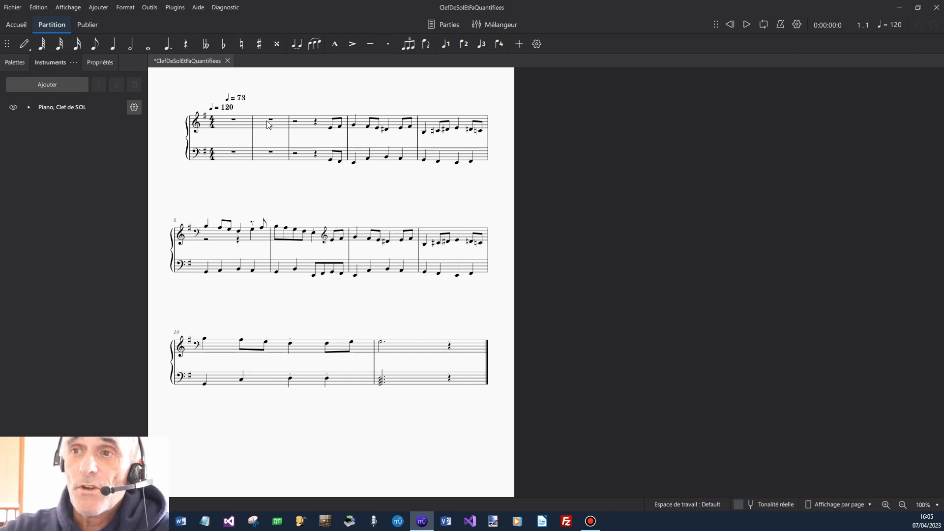
{"action": "left_click", "coordinate": [199, 234]}
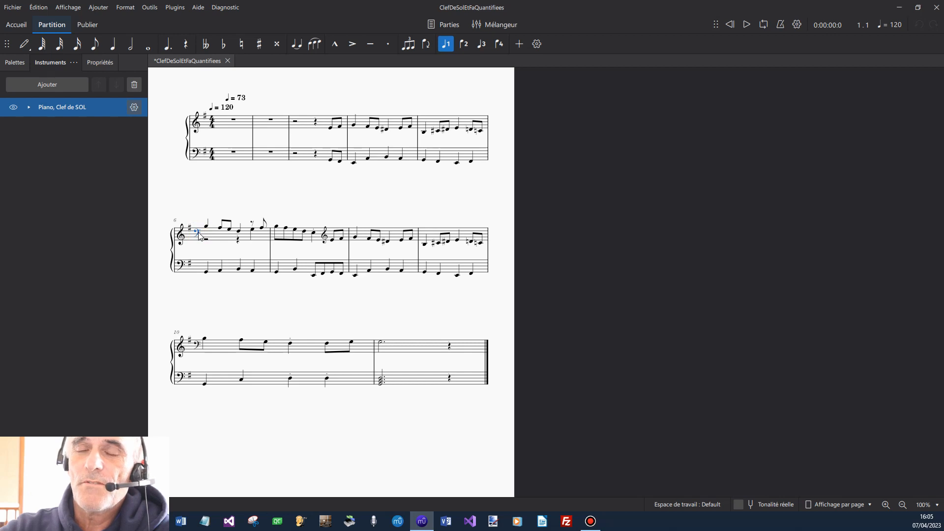
{"action": "left_click", "coordinate": [264, 206]}
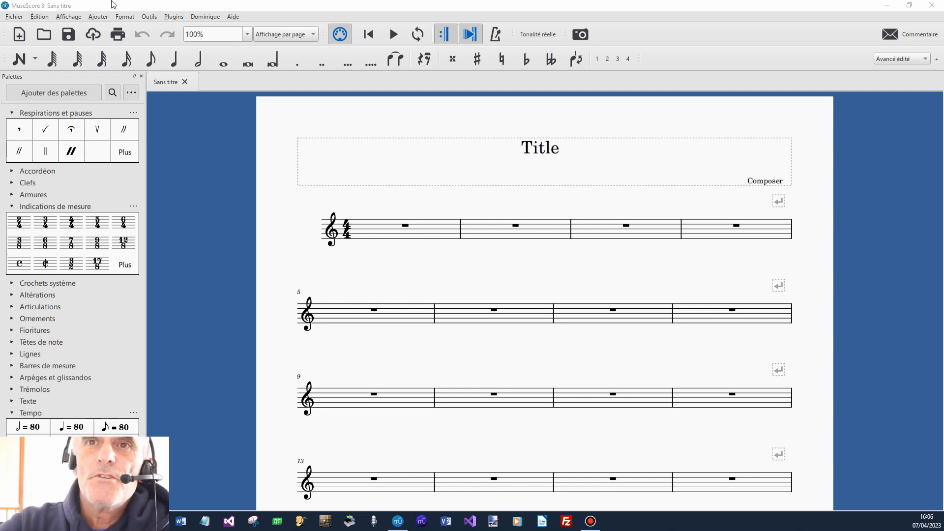
Open the MIDI file ClefDeSolEtFaQuantifiees.mid from the folder "15 - MidiEditor et MuseScore 4".
{"action": "left_click", "coordinate": [14, 17]}
{"action": "left_click", "coordinate": [34, 51]}
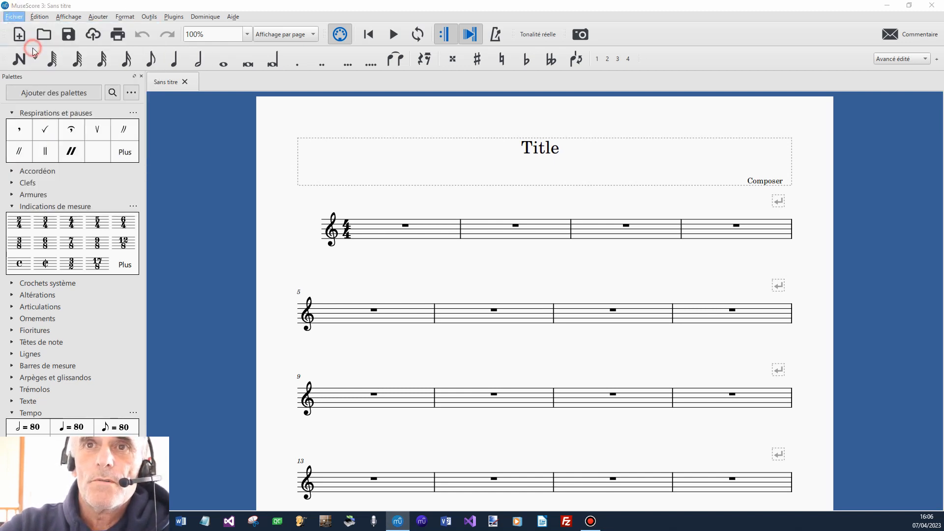
{"action": "left_click", "coordinate": [268, 115]}
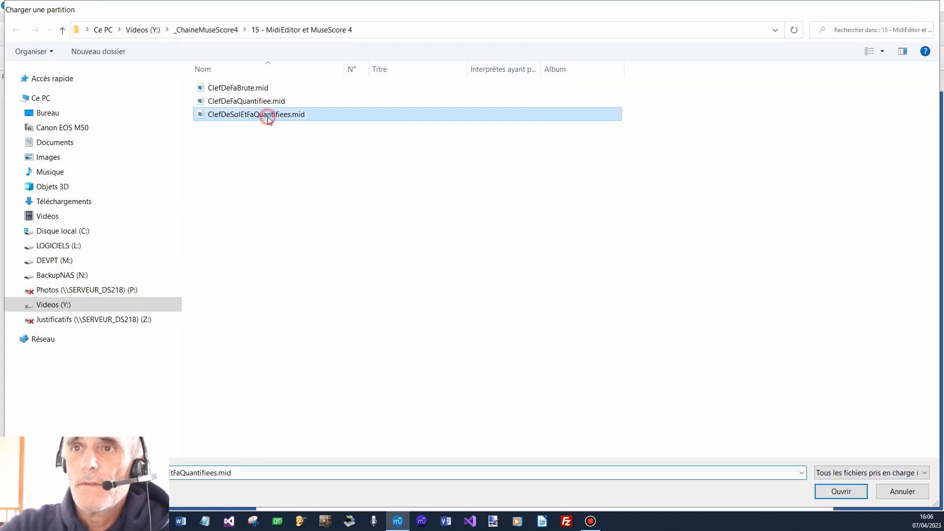
{"action": "double_click", "coordinate": [268, 117]}
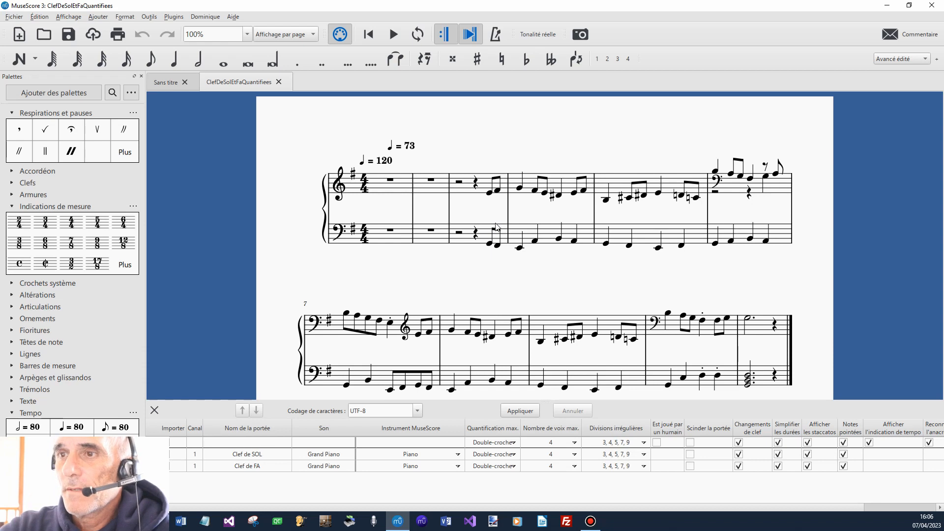
Set the MIDI import for all tracks to maximum quantization Croche and 1 voice, disable clef changes, and apply the settings.
{"action": "left_click", "coordinate": [517, 445]}
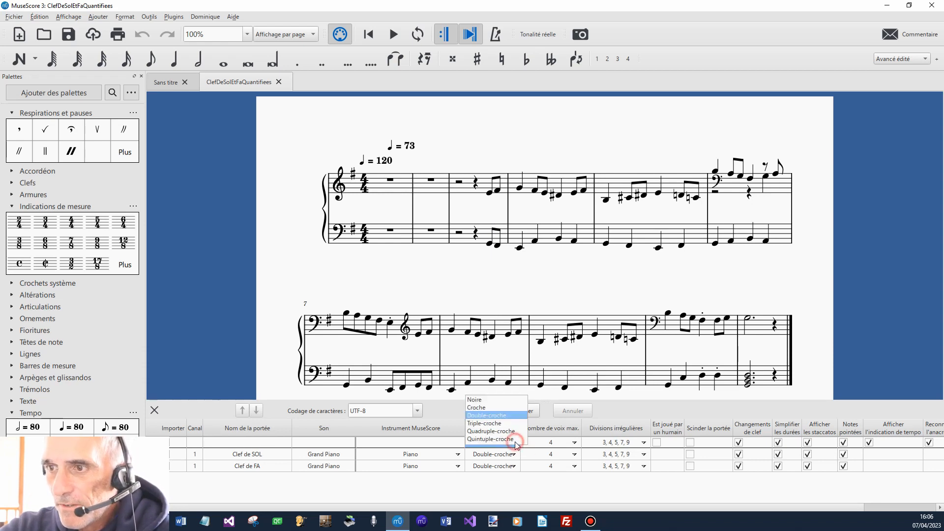
{"action": "left_click", "coordinate": [497, 407]}
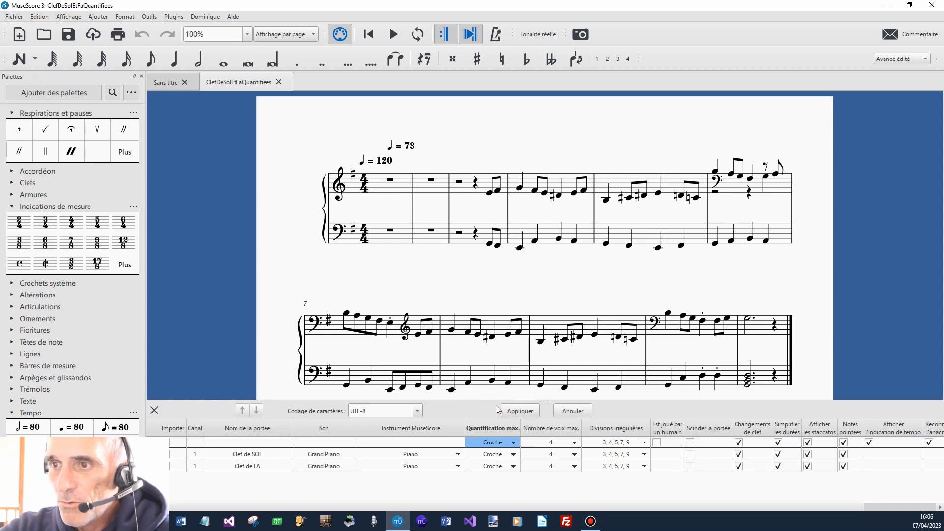
{"action": "left_click", "coordinate": [576, 444]}
{"action": "left_click", "coordinate": [544, 416]}
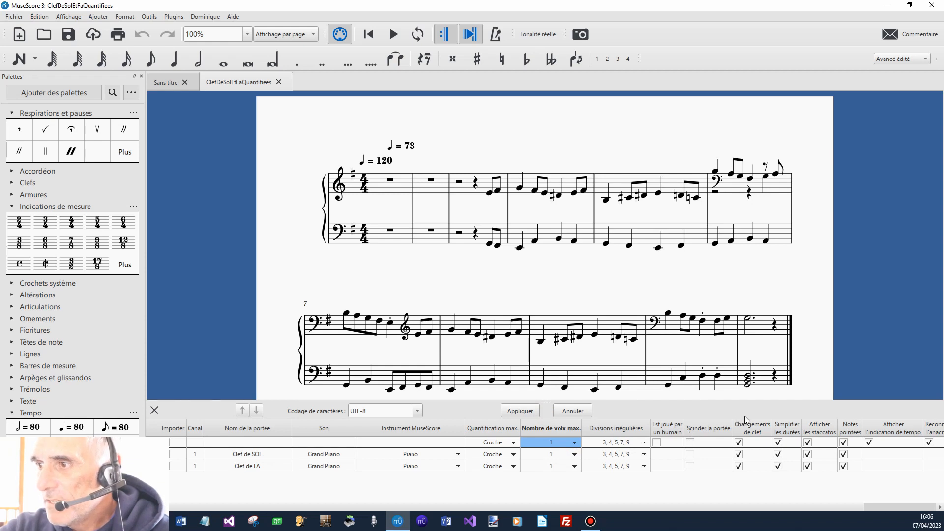
{"action": "left_click", "coordinate": [739, 443]}
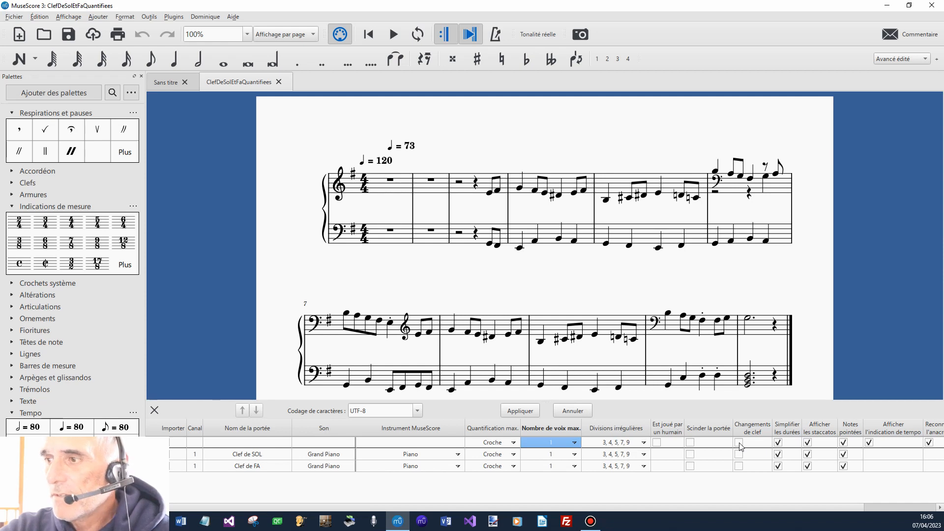
{"action": "left_click", "coordinate": [521, 411]}
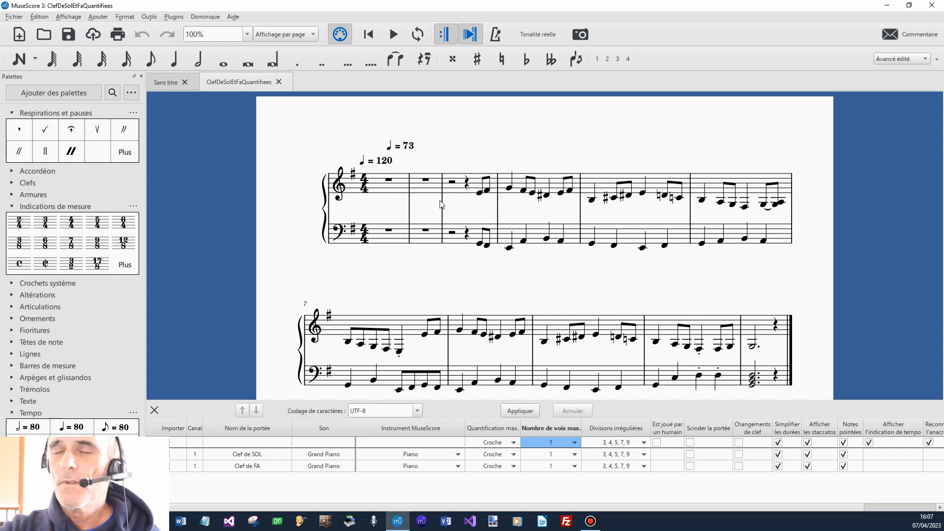
Delete the first empty measure from both staves of the score.
{"action": "left_click", "coordinate": [399, 189]}
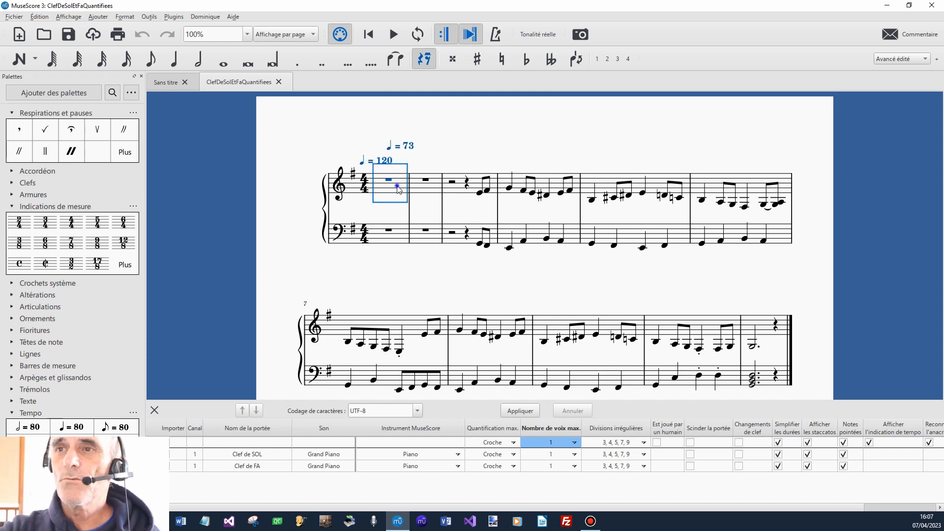
{"action": "right_click", "coordinate": [398, 189]}
{"action": "left_click", "coordinate": [462, 312]}
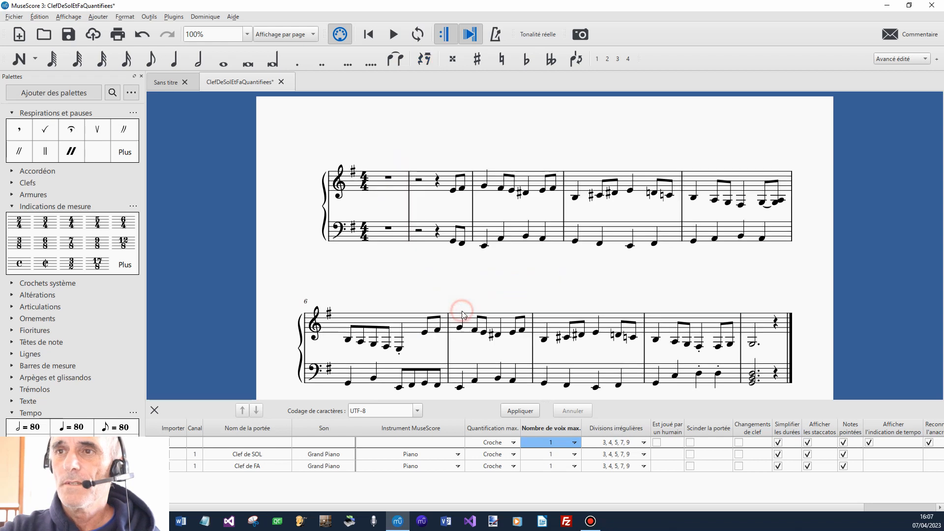
Set the actual duration of measure 1 to 1/4 in its measure properties.
{"action": "left_click", "coordinate": [390, 190]}
{"action": "right_click", "coordinate": [391, 190]}
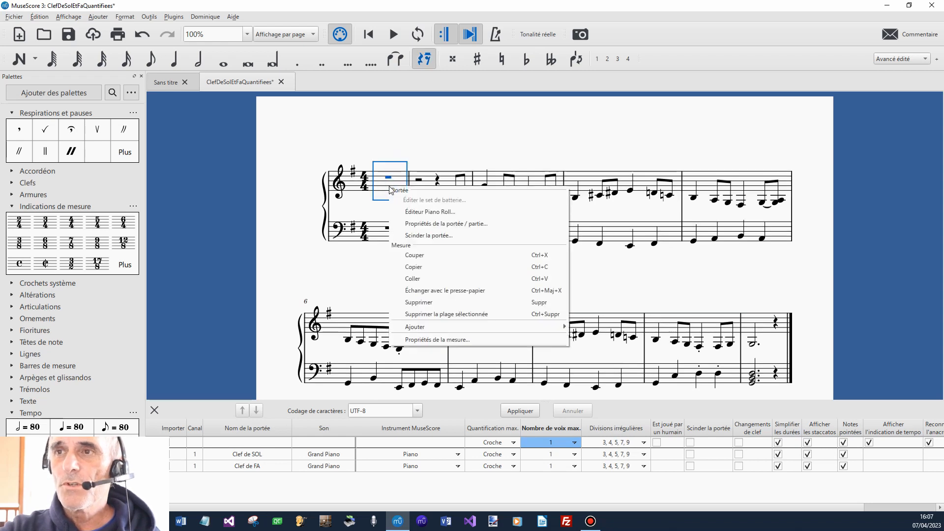
{"action": "left_click", "coordinate": [446, 340]}
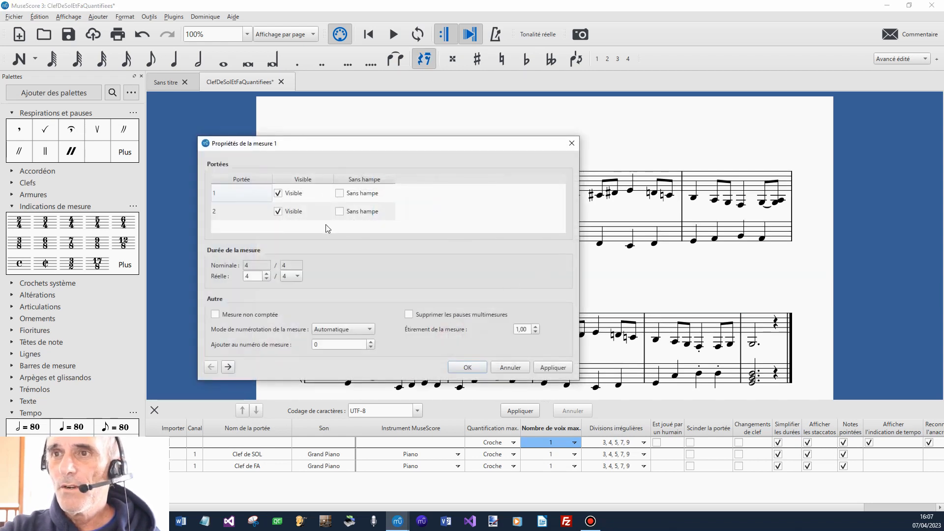
{"action": "left_click", "coordinate": [267, 279]}
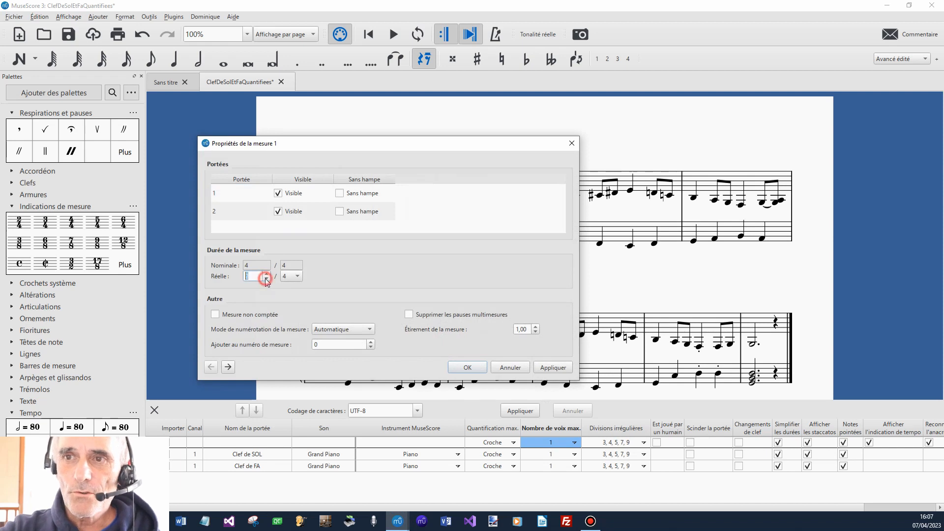
{"action": "left_click", "coordinate": [468, 367]}
{"action": "left_click", "coordinate": [401, 263]}
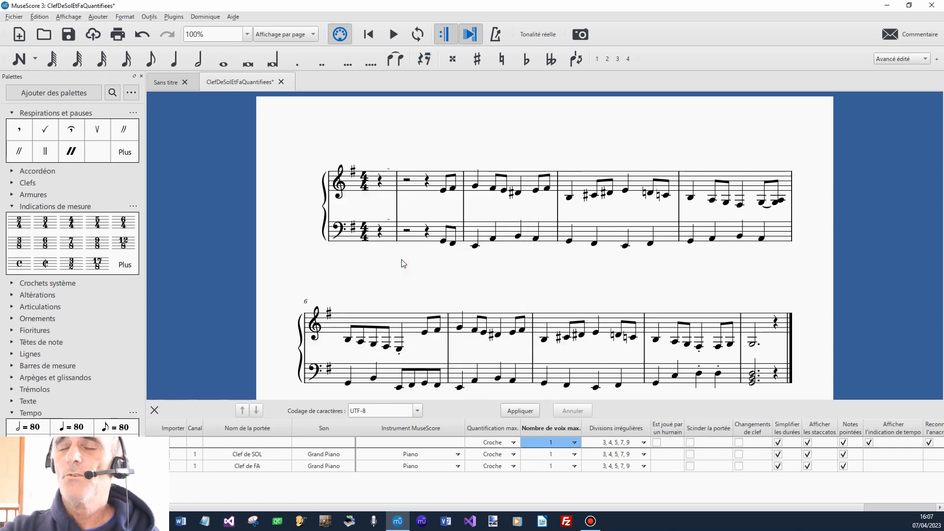
Copy the two eighth notes ending measure 2 of the treble staff and paste them into measure 1.
{"action": "left_click", "coordinate": [442, 189]}
{"action": "left_click", "coordinate": [453, 189], "text": "shift"}
{"action": "right_click", "coordinate": [452, 189]}
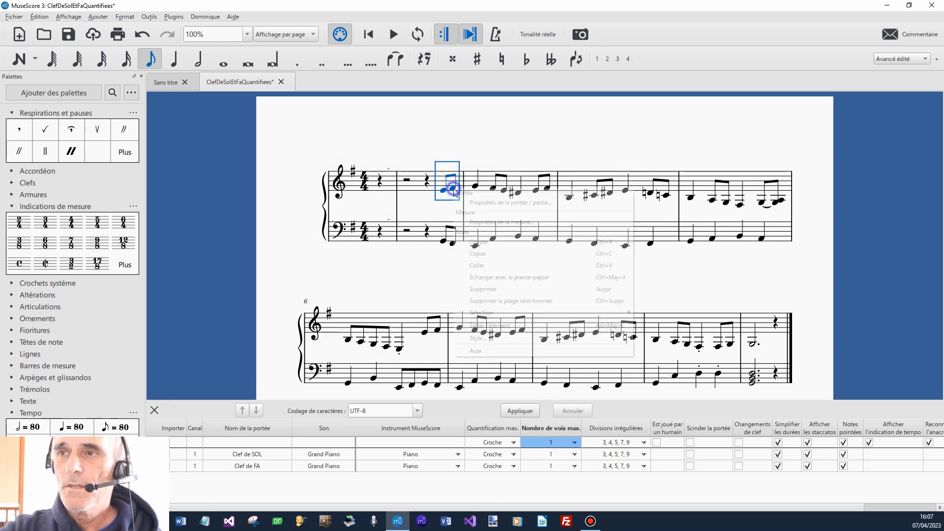
{"action": "left_click", "coordinate": [483, 253]}
{"action": "right_click", "coordinate": [384, 182]}
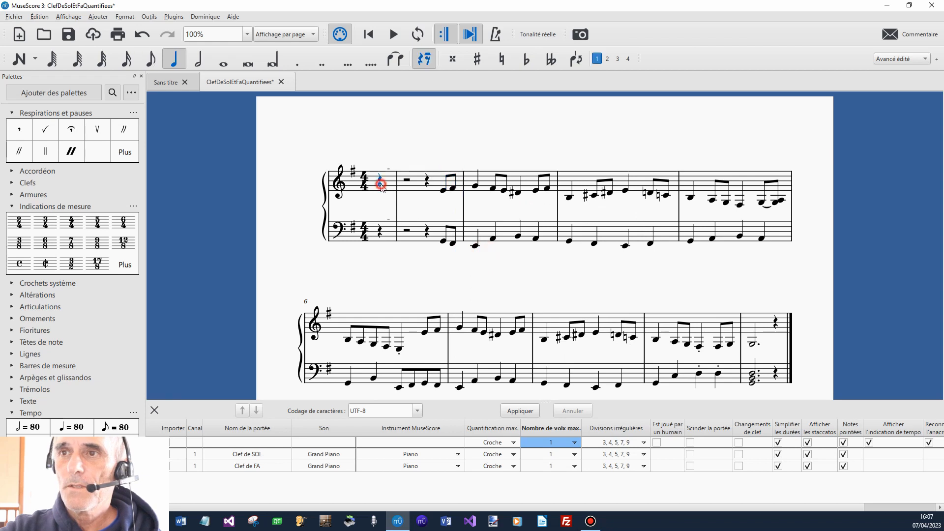
{"action": "left_click", "coordinate": [417, 262]}
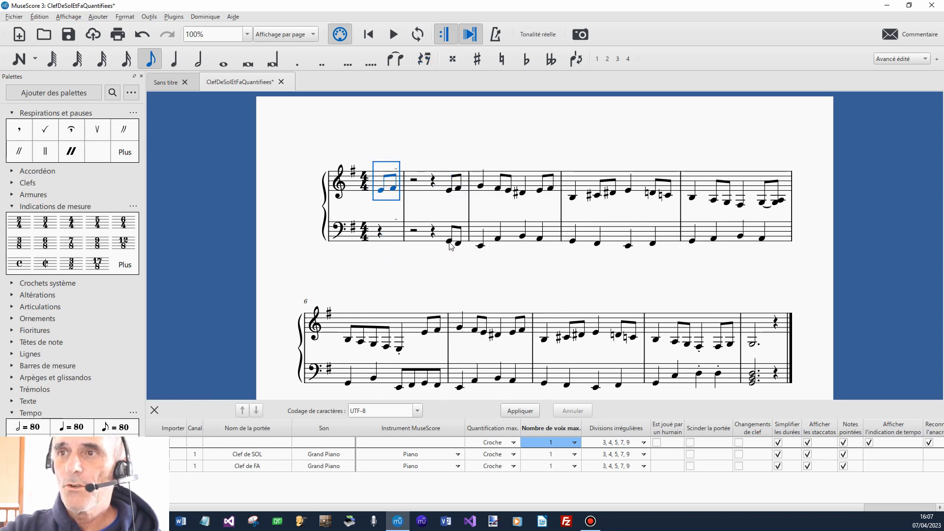
Copy the two bass eighth notes ending measure 2 into the bass staff of measure 1, and delete measure 2 entirely.
{"action": "left_click", "coordinate": [449, 241]}
{"action": "left_click", "coordinate": [460, 244], "text": "shift"}
{"action": "right_click", "coordinate": [459, 244]}
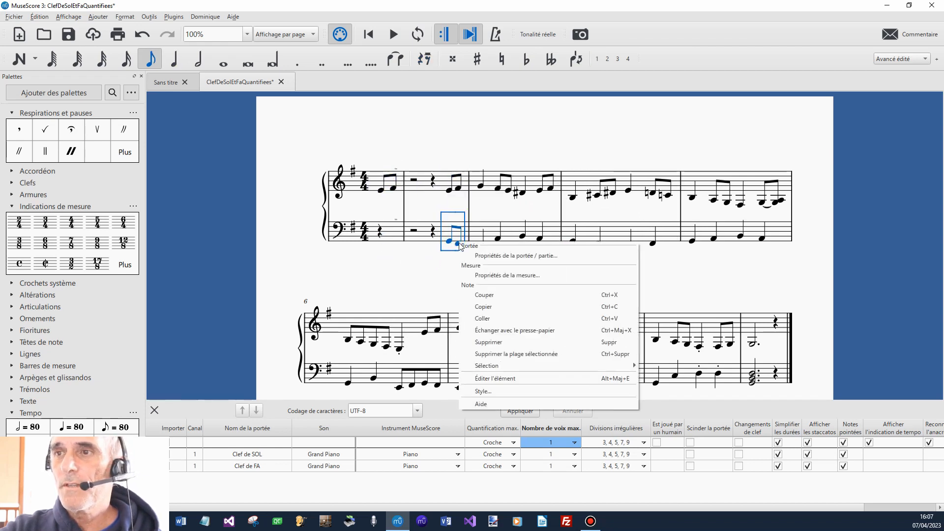
{"action": "left_click", "coordinate": [483, 305]}
{"action": "left_click", "coordinate": [389, 239]}
{"action": "right_click", "coordinate": [388, 239]}
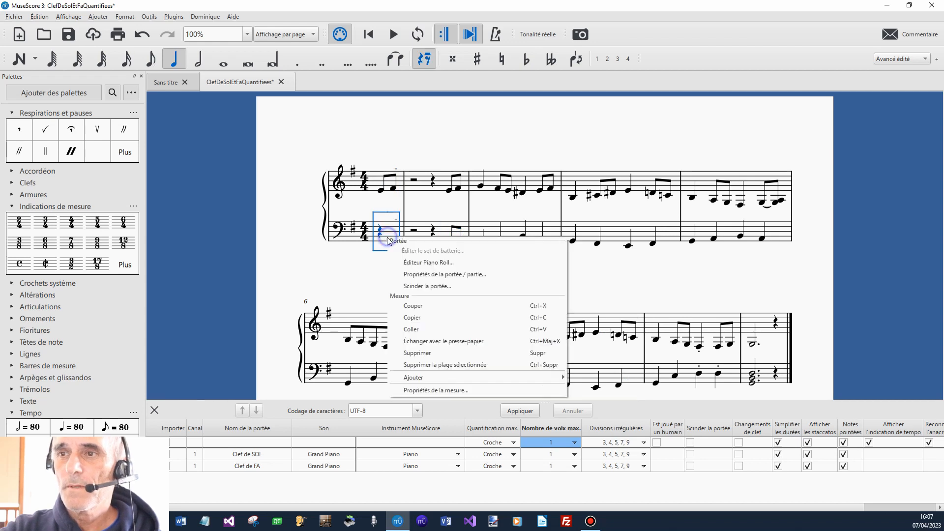
{"action": "left_click", "coordinate": [423, 321]}
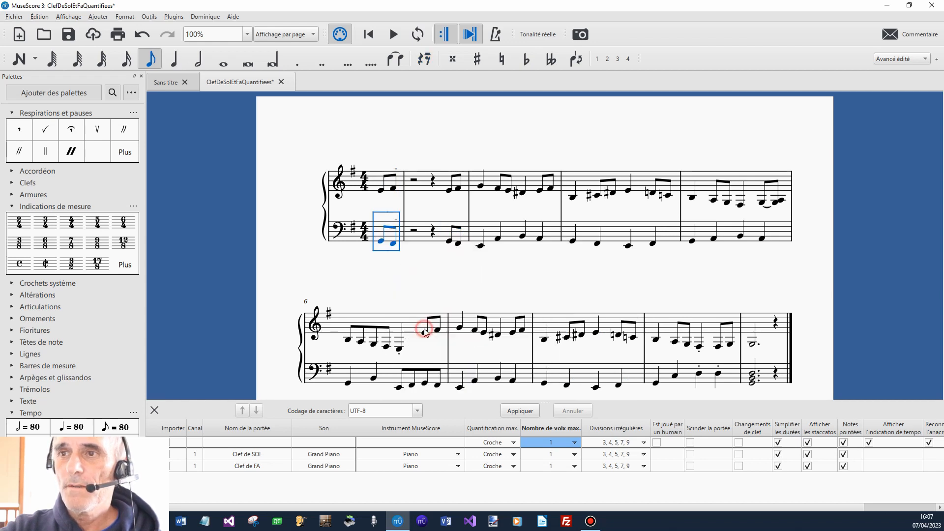
{"action": "right_click", "coordinate": [426, 190]}
{"action": "left_click", "coordinate": [476, 305]}
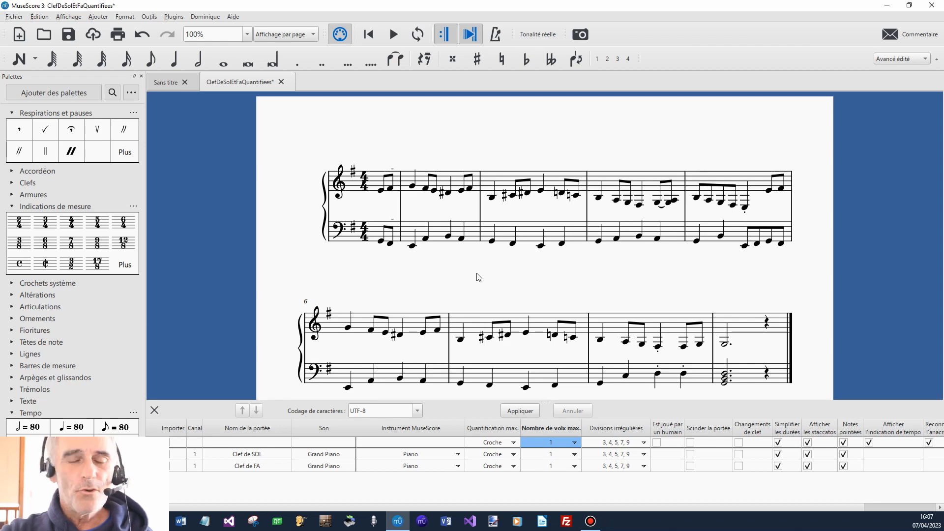
Select the whole upper staff from measure 1 to the end and transpose it up one octave.
{"action": "left_click", "coordinate": [379, 189]}
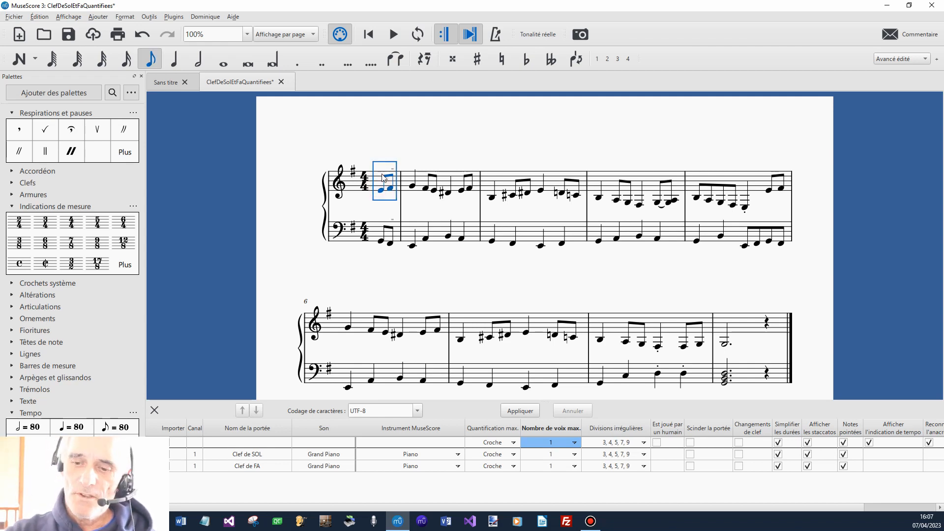
{"action": "key", "text": "ctrl+shift+End"}
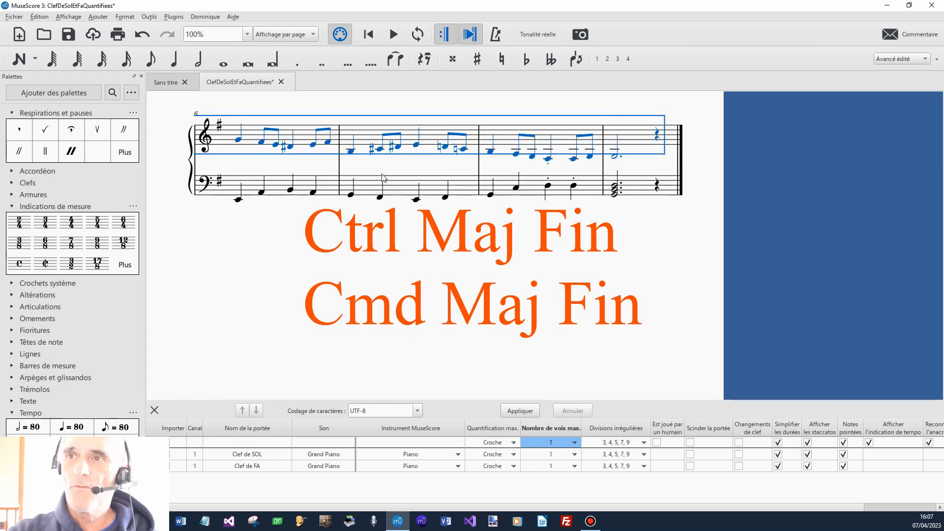
{"action": "key", "text": "ctrl+Up"}
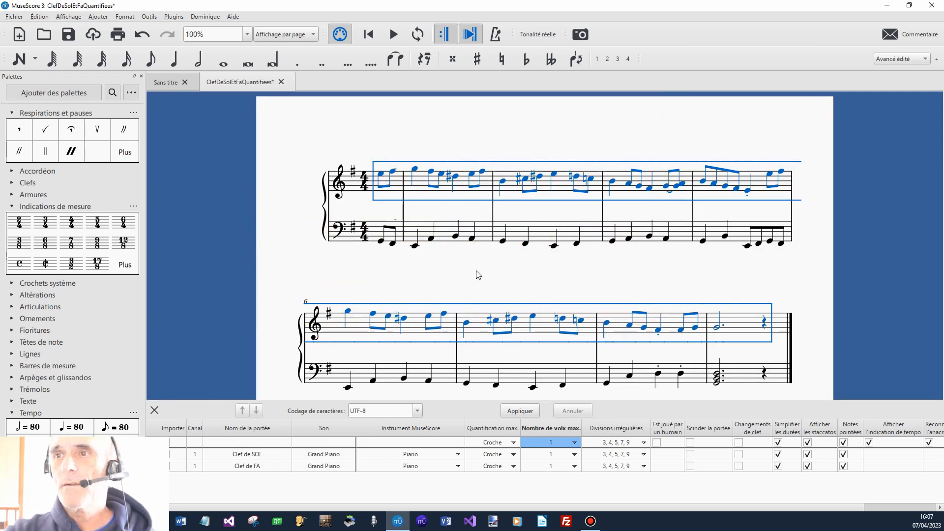
{"action": "left_click", "coordinate": [477, 273]}
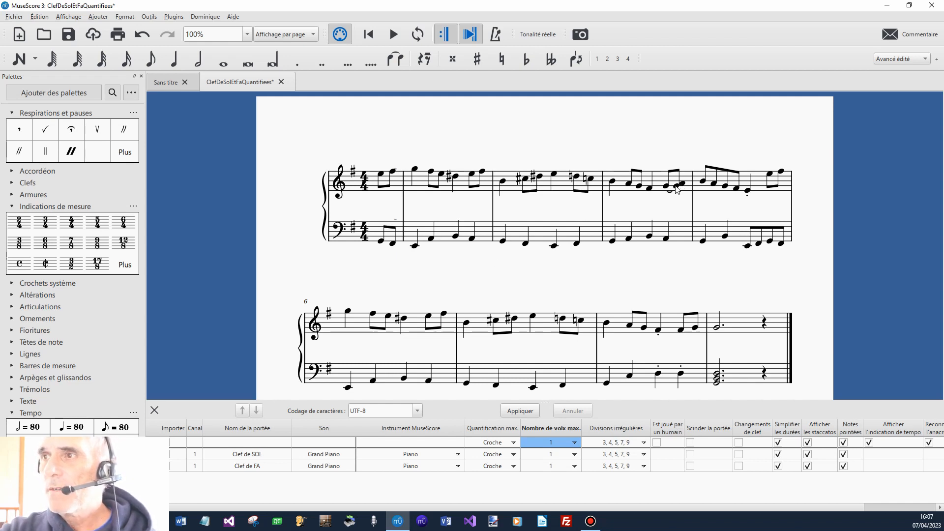
Remove the tied lower note from the last eighth-note chord in measure 4 of the upper staff.
{"action": "left_click", "coordinate": [677, 188]}
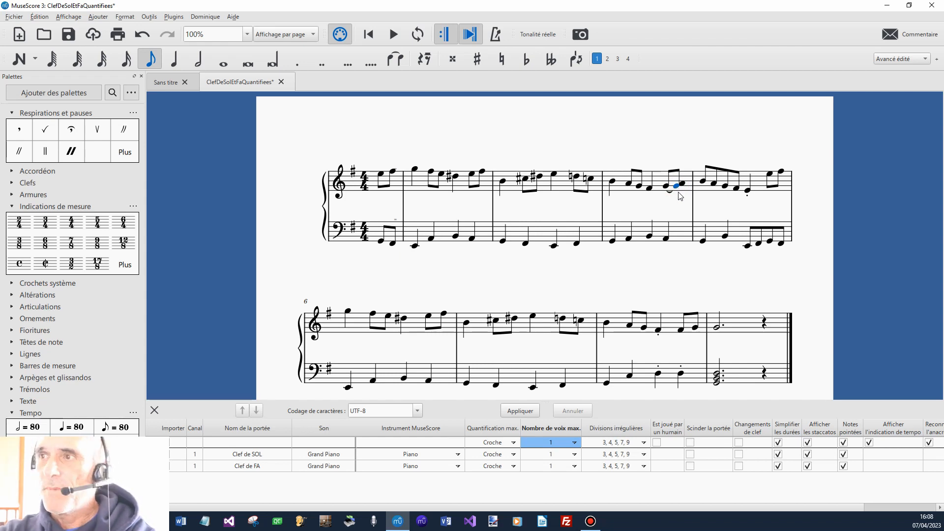
{"action": "key", "text": "Up"}
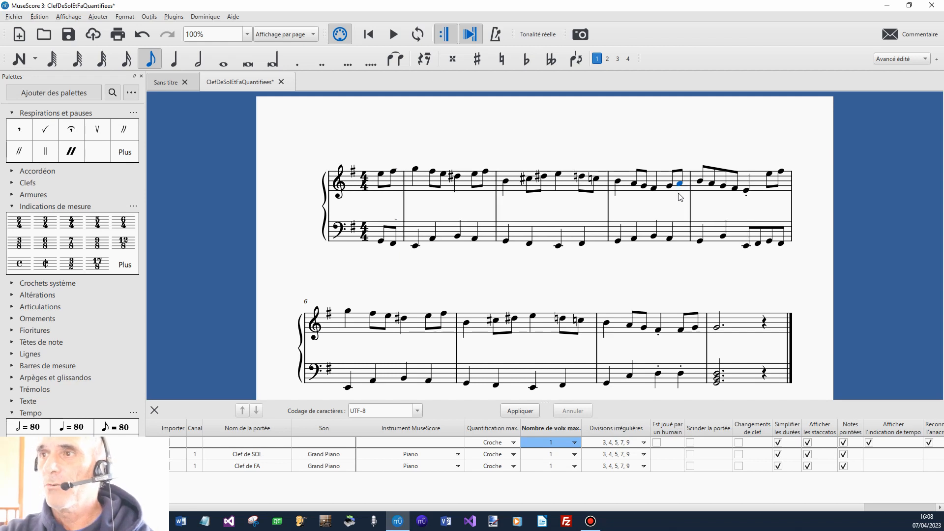
{"action": "left_click", "coordinate": [831, 222]}
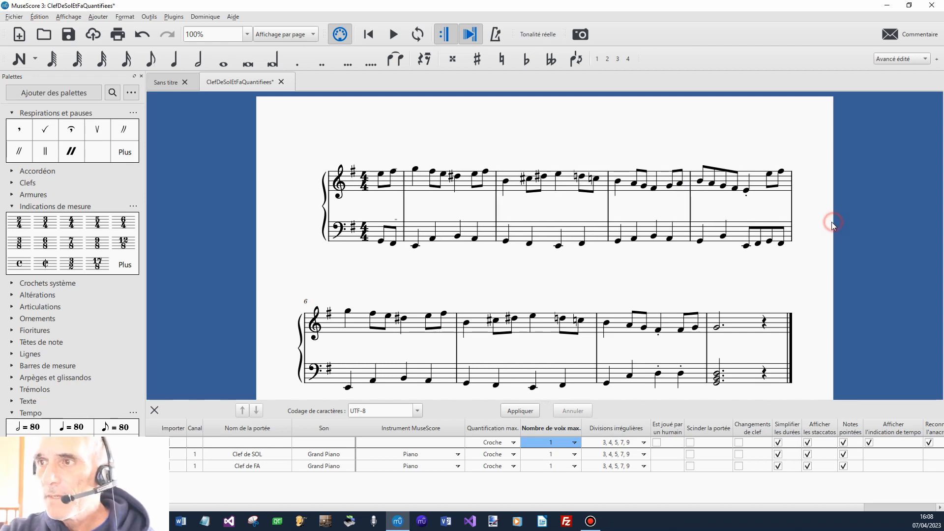
Play back the score from measure 7 to check the ending, and stop the playback.
{"action": "scroll", "coordinate": [830, 223], "scroll_direction": "down", "scroll_amount": 2}
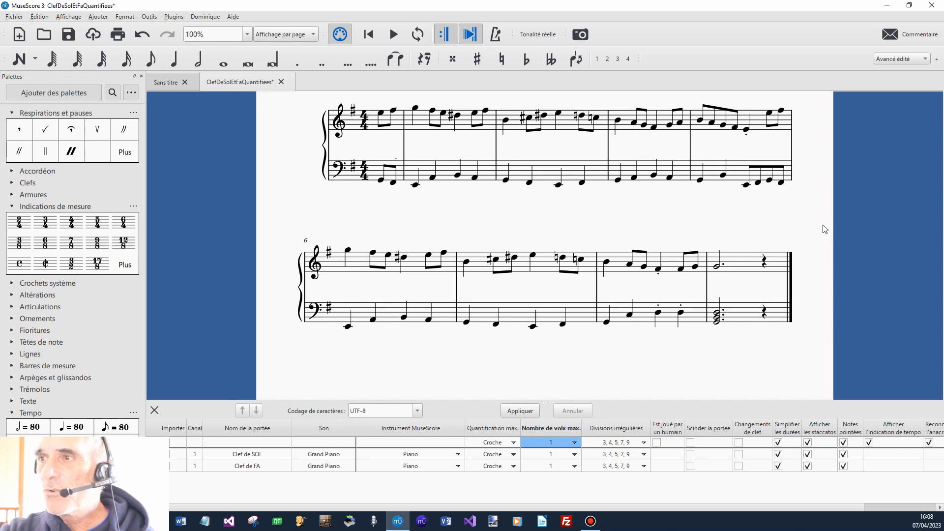
{"action": "left_click", "coordinate": [585, 268]}
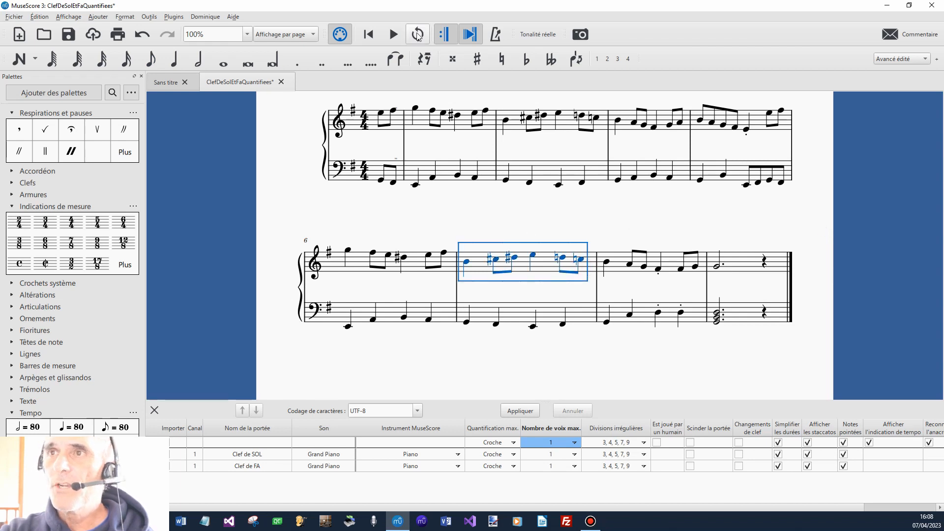
{"action": "left_click", "coordinate": [393, 38]}
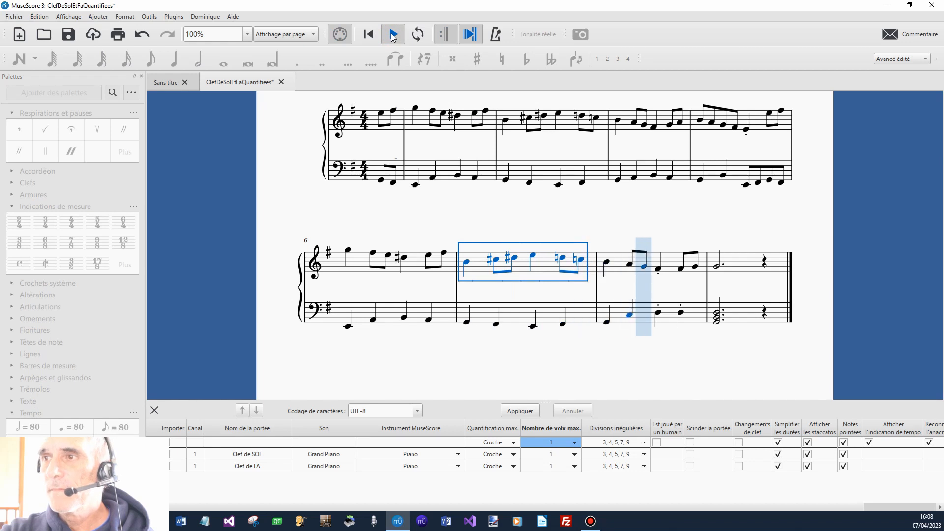
{"action": "left_click", "coordinate": [393, 37]}
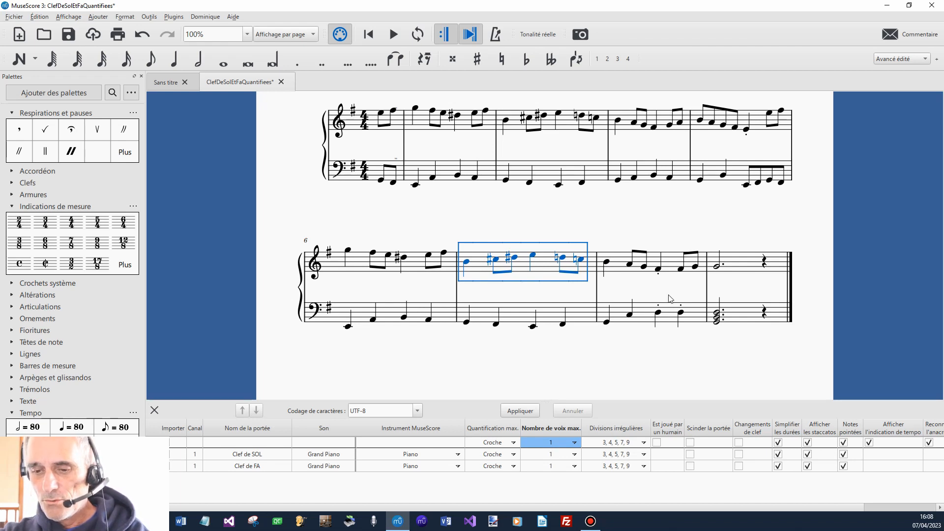
Tie the third-beat quarter note in measure 8 of the upper staff to the following eighth note, and replay from measure 7.
{"action": "left_click", "coordinate": [659, 270]}
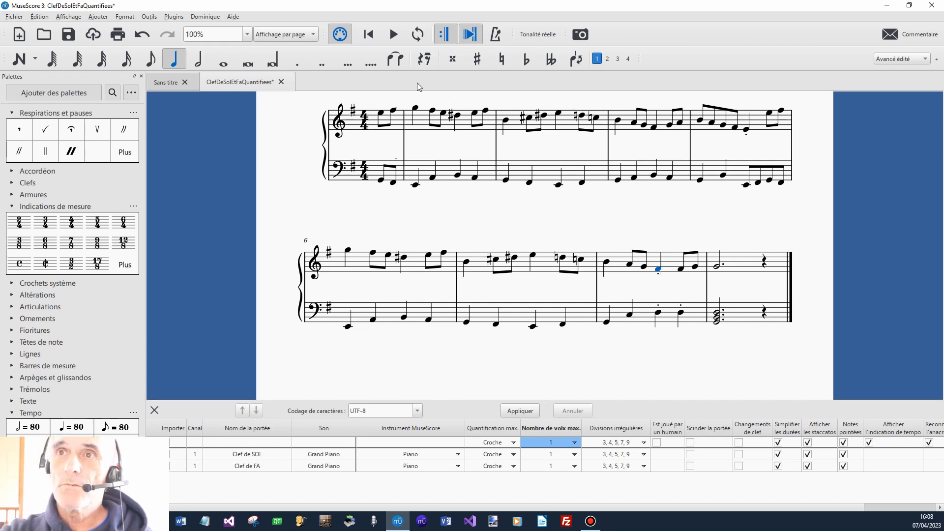
{"action": "left_click", "coordinate": [400, 61]}
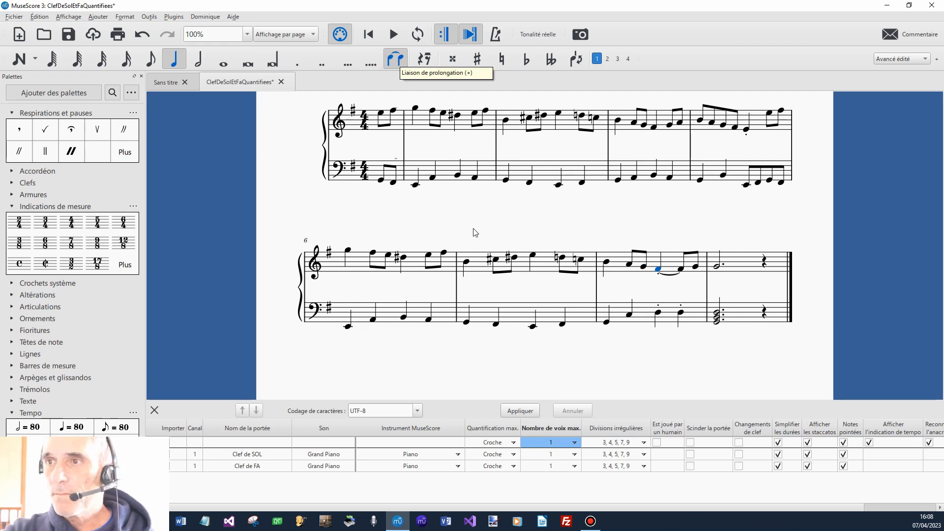
{"action": "left_click", "coordinate": [544, 270]}
{"action": "left_click", "coordinate": [394, 34]}
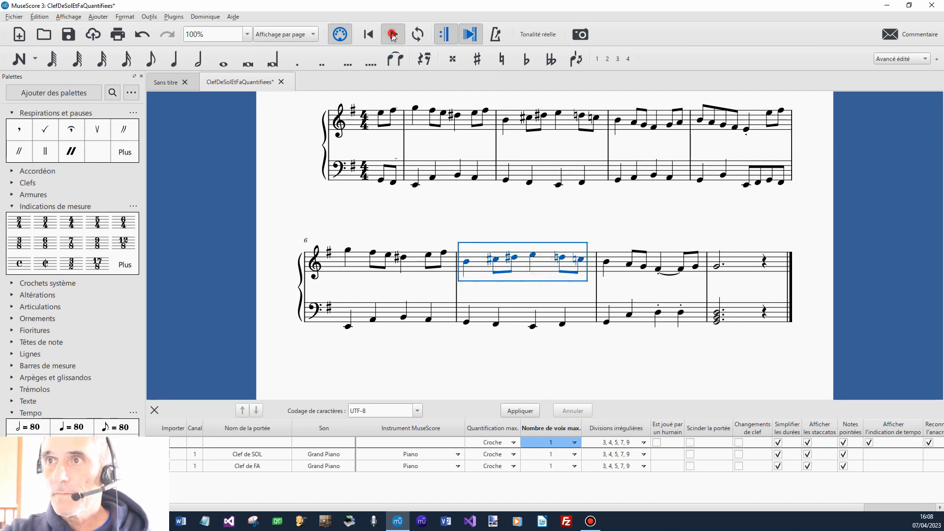
{"action": "left_click", "coordinate": [474, 208]}
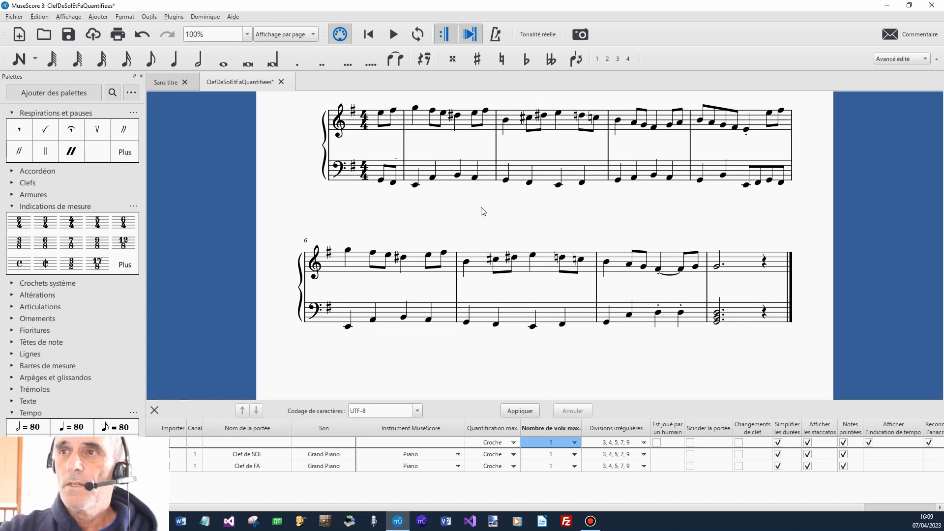
{"action": "scroll", "coordinate": [480, 211], "scroll_direction": "up", "scroll_amount": 2}
{"action": "scroll", "coordinate": [482, 211], "scroll_direction": "down", "scroll_amount": 2}
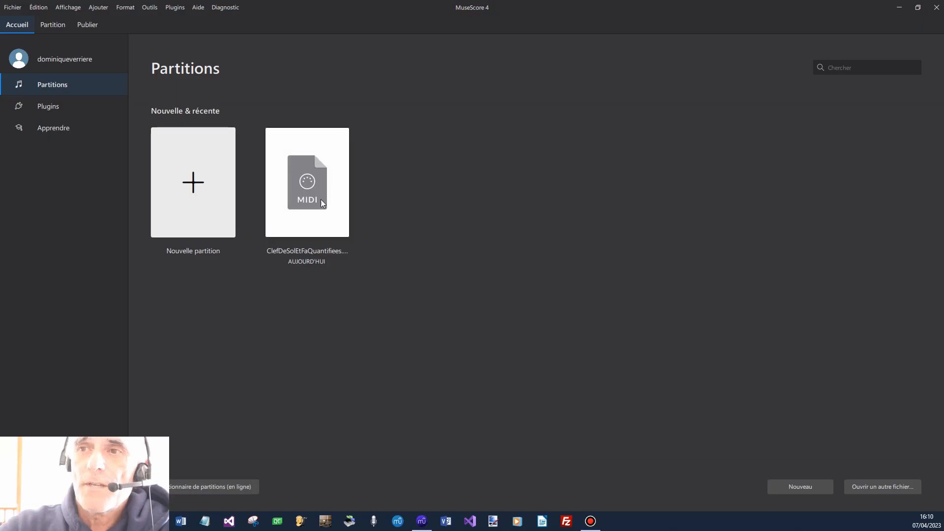
Switch to MuseScore 4 and open the recent MIDI file ClefDeSolEtFaQuantifiees as a score.
{"action": "left_click", "coordinate": [322, 197]}
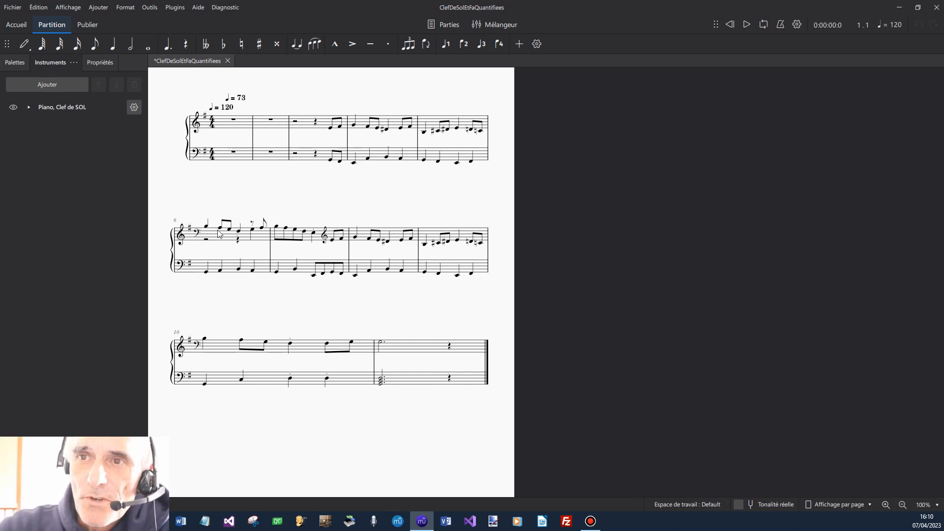
{"action": "left_click", "coordinate": [199, 234]}
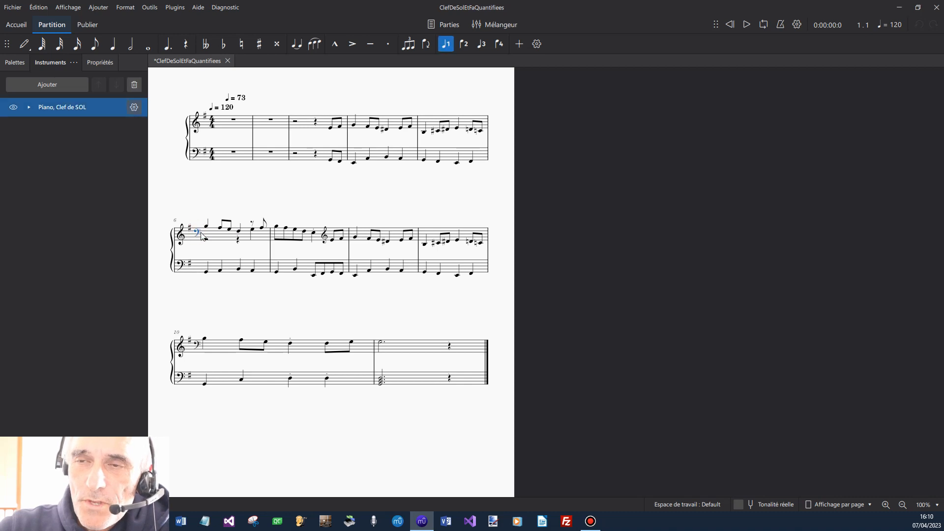
{"action": "left_click", "coordinate": [227, 199]}
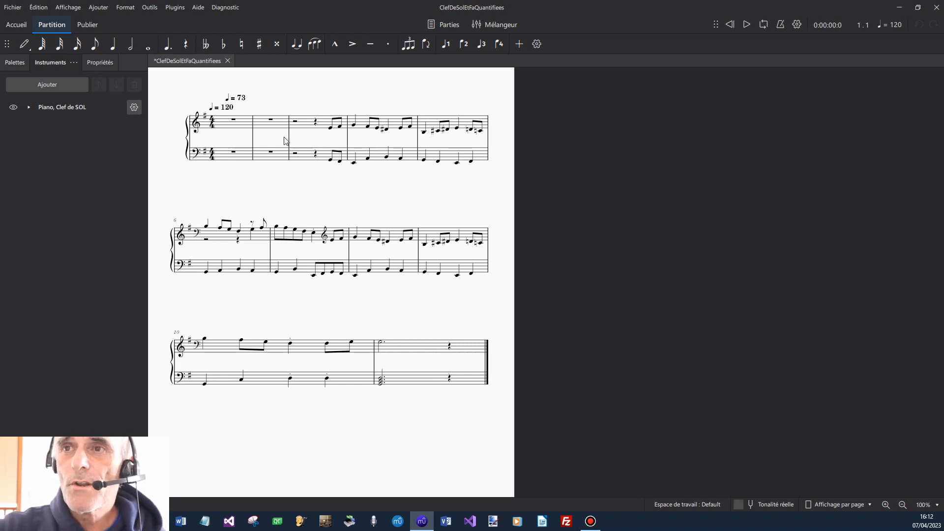
Set the actual duration of measure 2 to 1/4 in its measure properties.
{"action": "left_click", "coordinate": [274, 124]}
{"action": "right_click", "coordinate": [273, 124]}
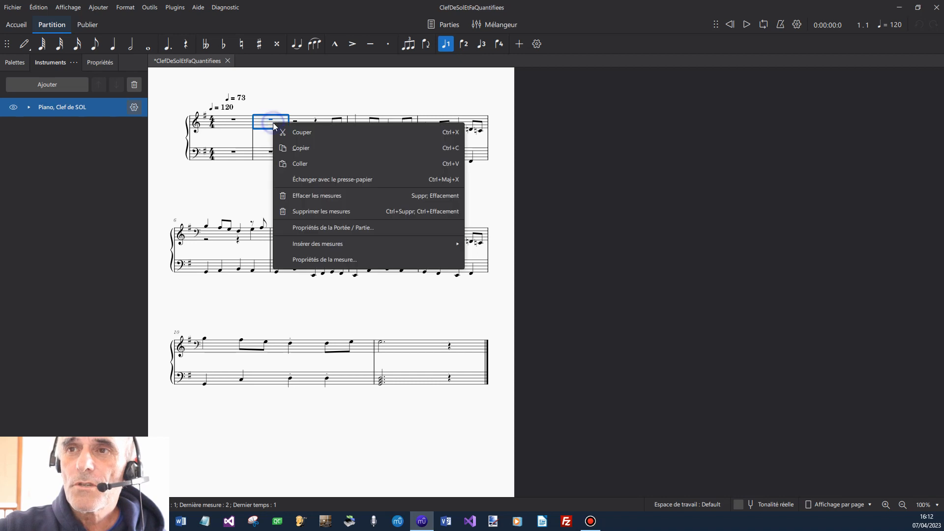
{"action": "left_click", "coordinate": [339, 264]}
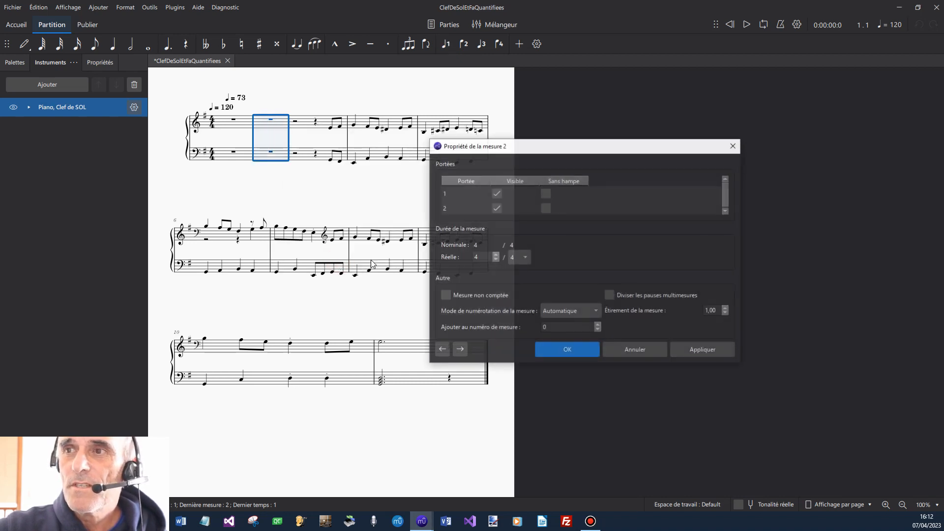
{"action": "left_click", "coordinate": [496, 260]}
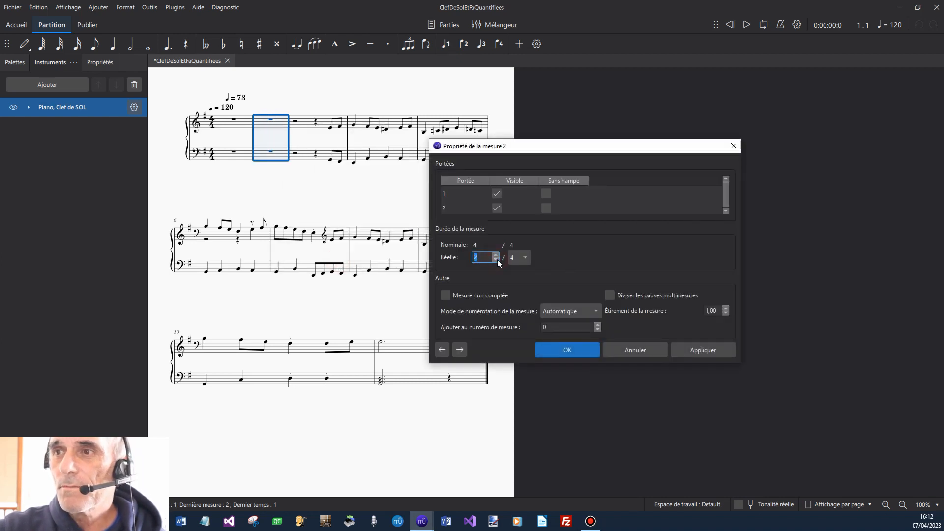
{"action": "left_click", "coordinate": [558, 350]}
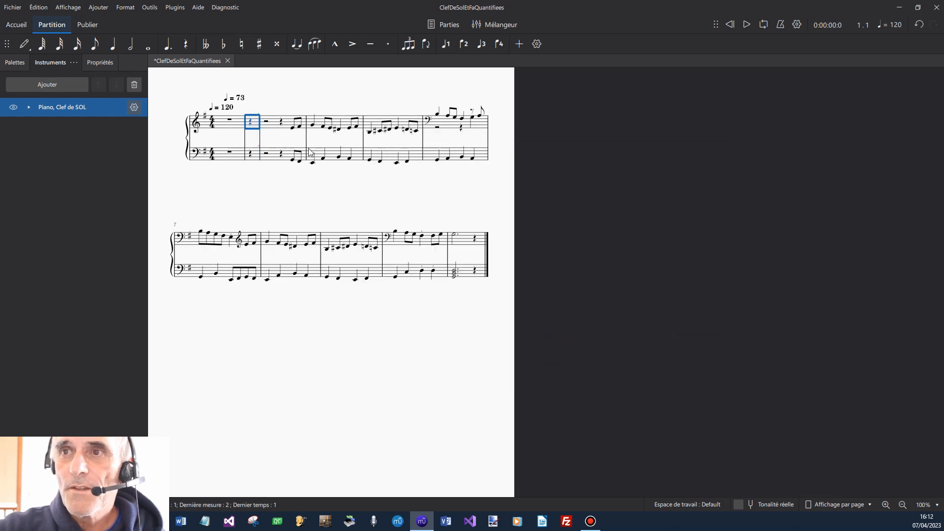
Copy the two eighth notes at the end of measure 3 in the upper staff onto the quarter rest in measure 2.
{"action": "left_click", "coordinate": [290, 126]}
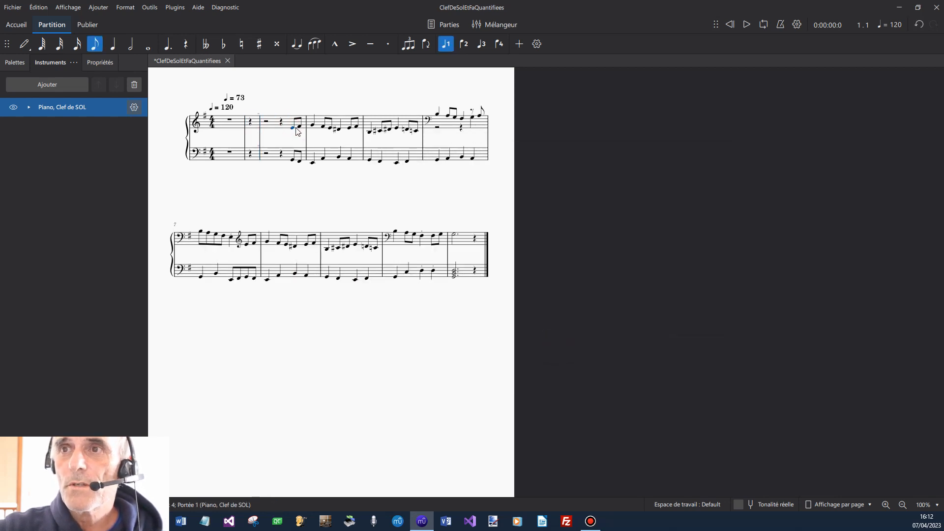
{"action": "left_click", "coordinate": [300, 126], "text": "shift"}
{"action": "right_click", "coordinate": [300, 126]}
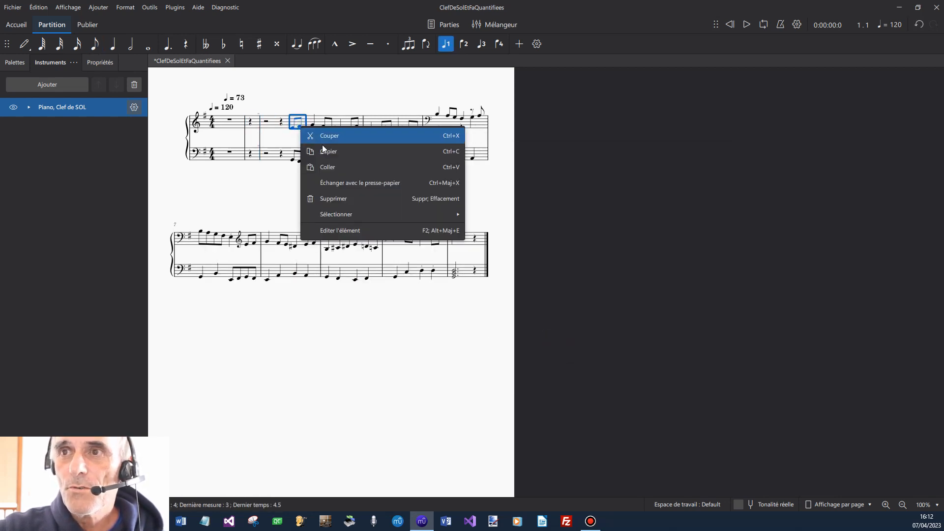
{"action": "left_click", "coordinate": [326, 153]}
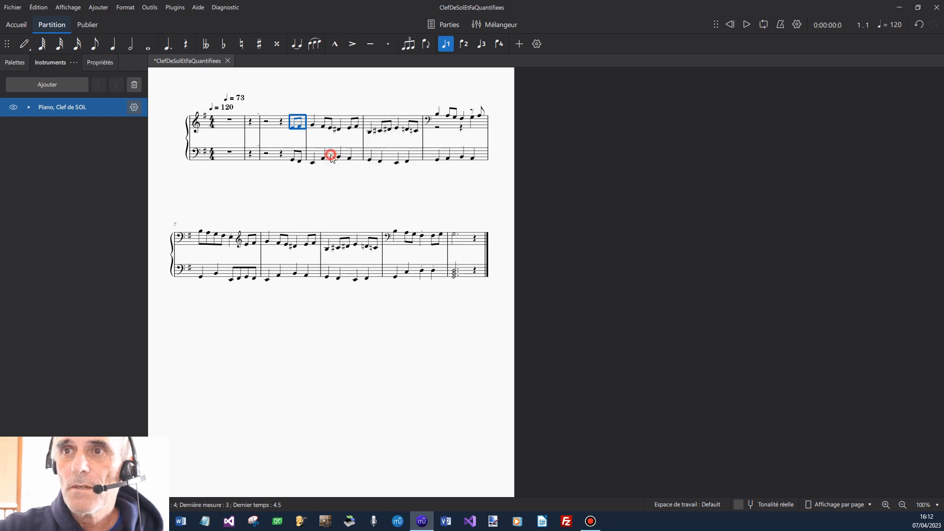
{"action": "left_click", "coordinate": [251, 122]}
{"action": "right_click", "coordinate": [250, 122]}
{"action": "left_click", "coordinate": [277, 165]}
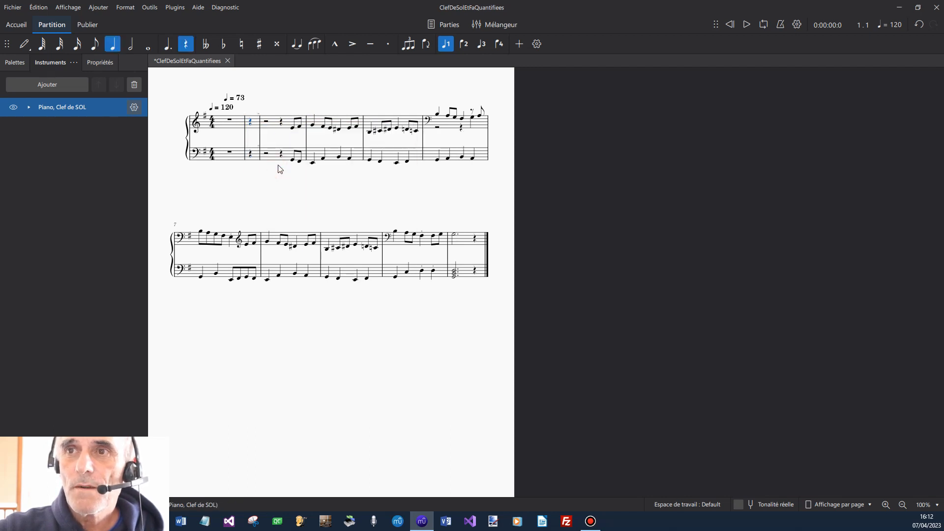
Copy the two eighth notes at the end of measure 3 in the lower staff into measure 2 of that staff.
{"action": "left_click", "coordinate": [295, 160]}
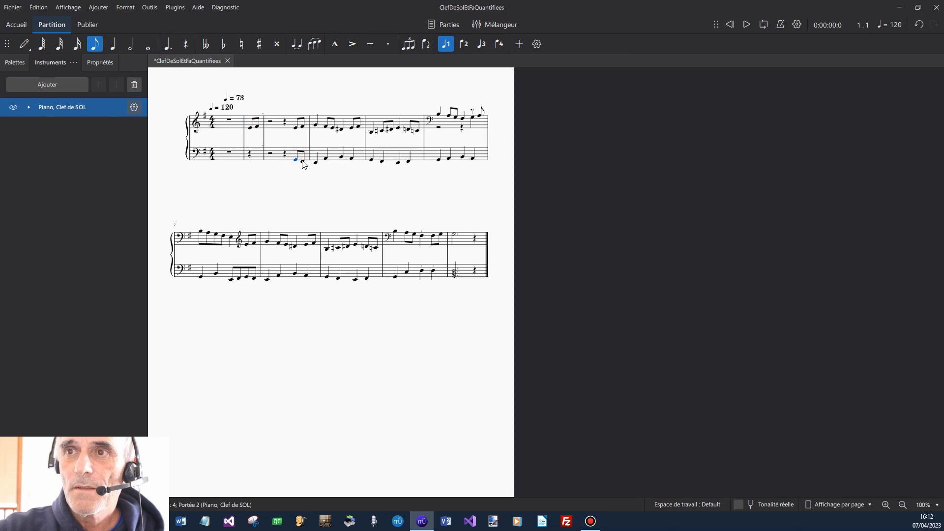
{"action": "left_click", "coordinate": [302, 162], "text": "shift"}
{"action": "right_click", "coordinate": [303, 163]}
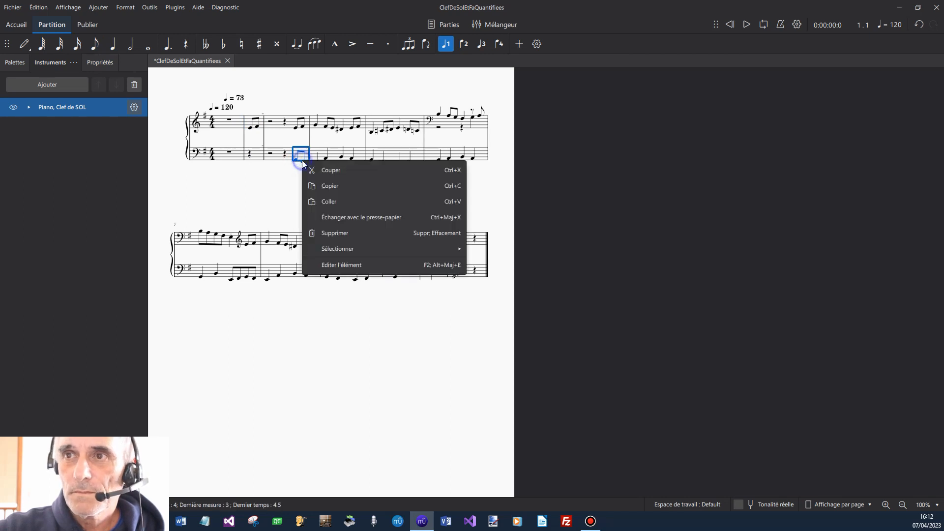
{"action": "left_click", "coordinate": [328, 186]}
{"action": "left_click", "coordinate": [255, 152]}
{"action": "right_click", "coordinate": [256, 156]}
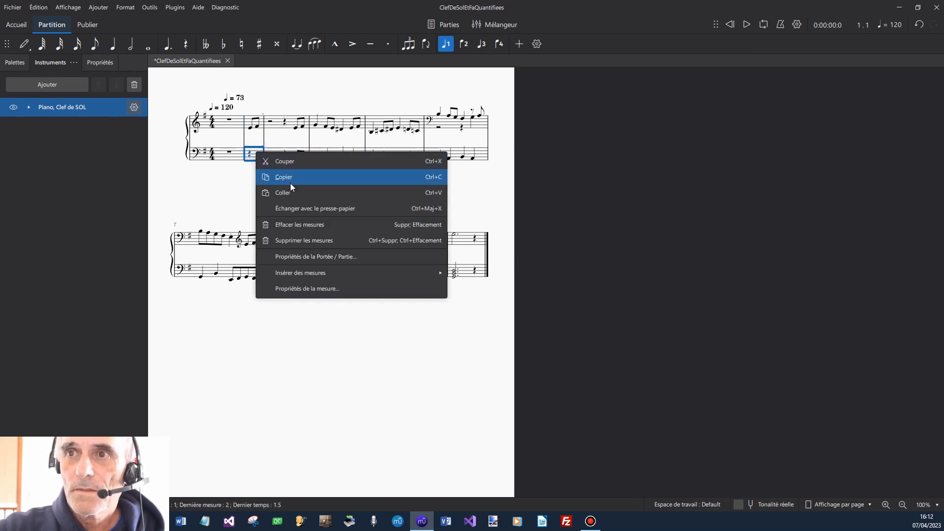
{"action": "left_click", "coordinate": [291, 185]}
Delete the empty first measure across both staves.
{"action": "left_click", "coordinate": [232, 124]}
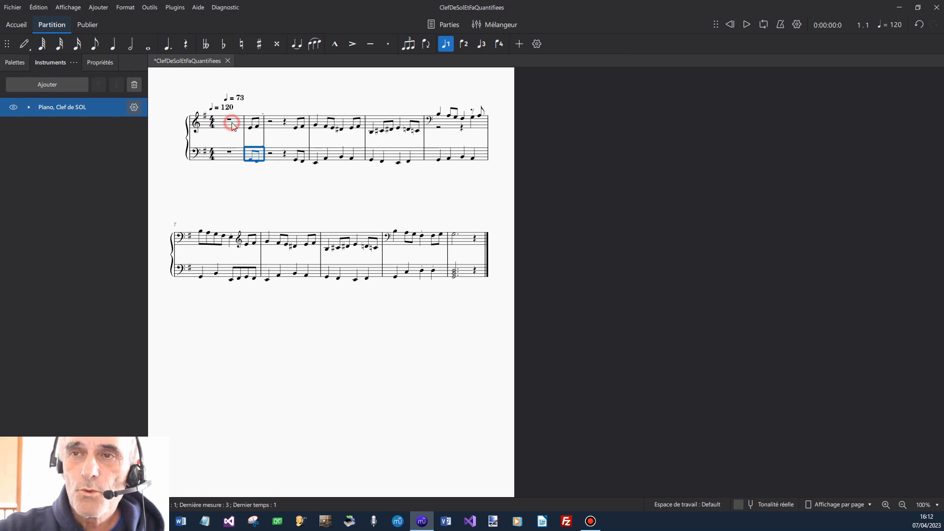
{"action": "right_click", "coordinate": [233, 124]}
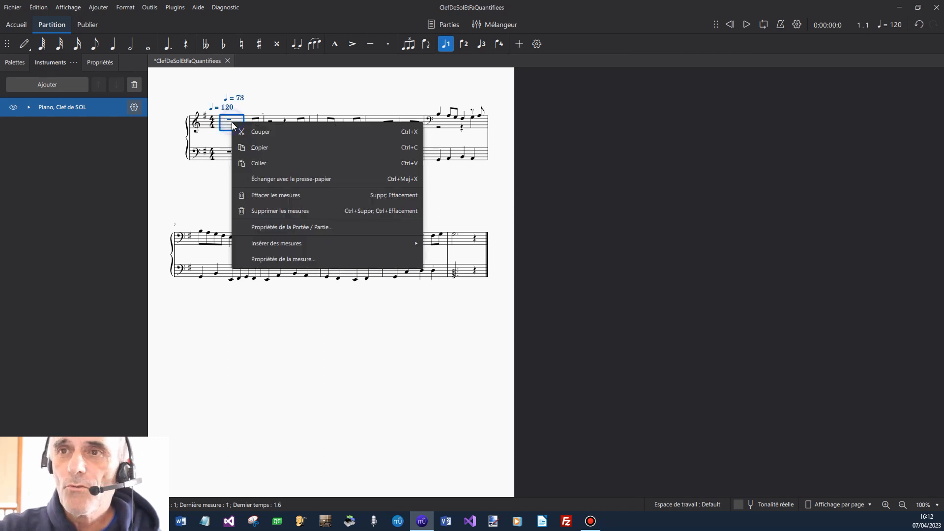
{"action": "left_click", "coordinate": [266, 193]}
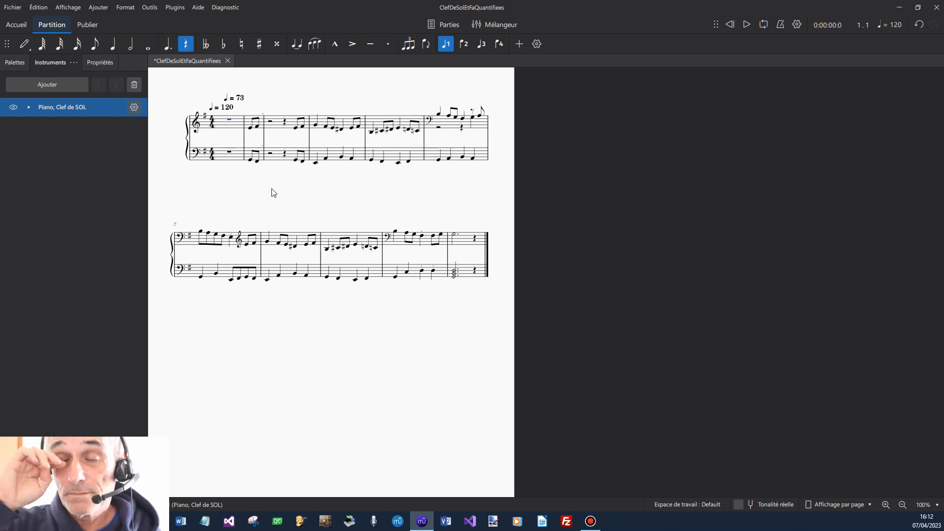
{"action": "left_click", "coordinate": [231, 126]}
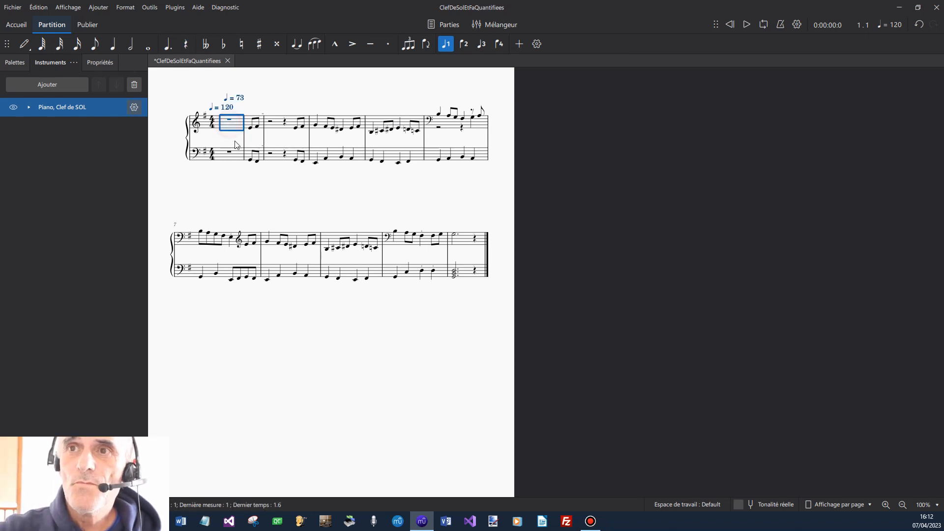
{"action": "left_click", "coordinate": [232, 152], "text": "shift"}
{"action": "right_click", "coordinate": [234, 153]}
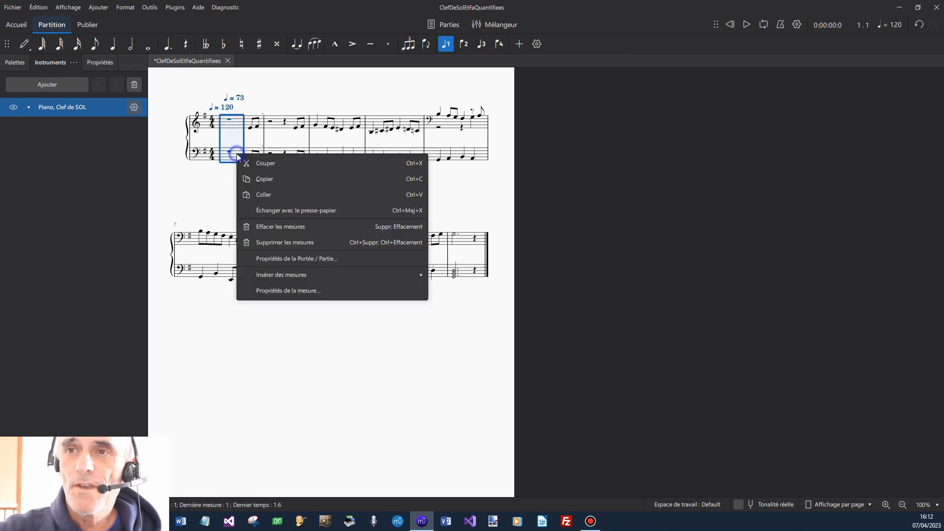
{"action": "left_click", "coordinate": [295, 243]}
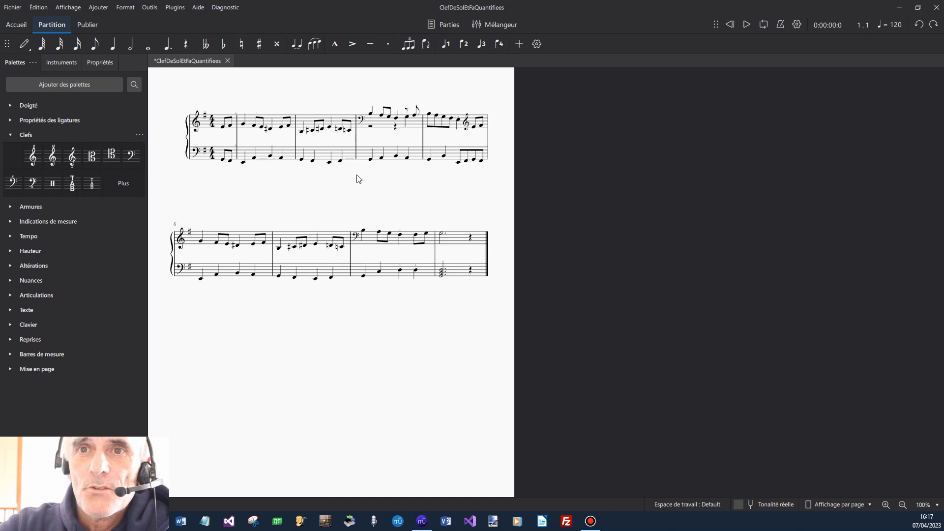
Apply an octave-up treble clef from the clef palette to measures 4 and 8 of the upper staff.
{"action": "left_click", "coordinate": [9, 136]}
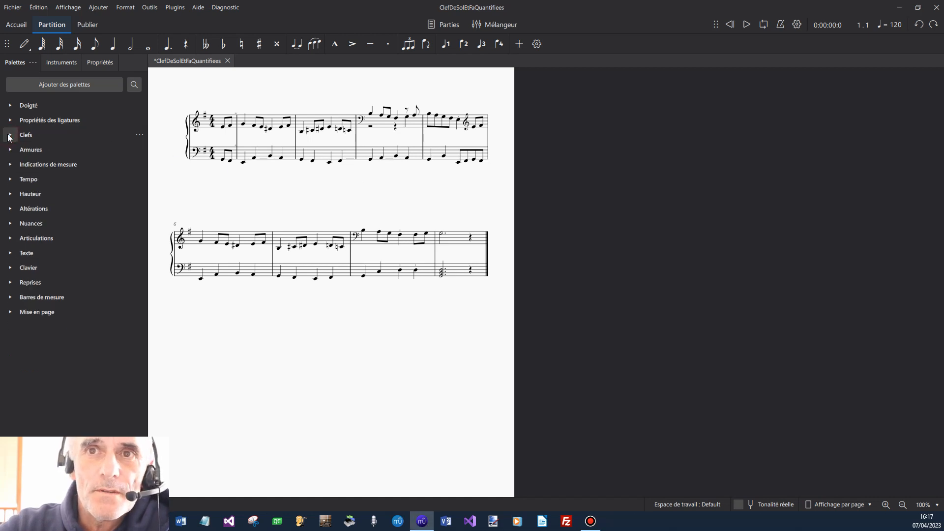
{"action": "left_click", "coordinate": [8, 136]}
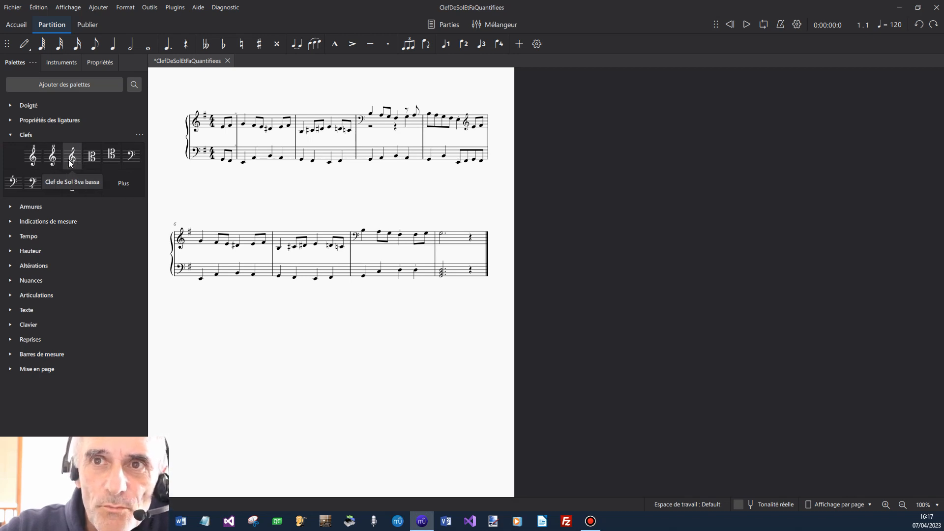
{"action": "left_click_drag", "start_coordinate": [69, 163], "coordinate": [386, 126]}
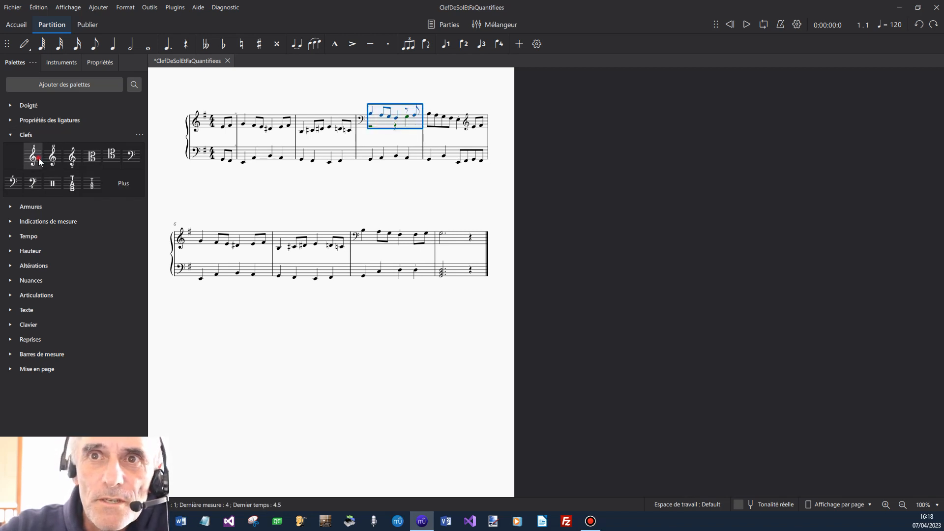
{"action": "left_click_drag", "start_coordinate": [38, 158], "coordinate": [391, 119]}
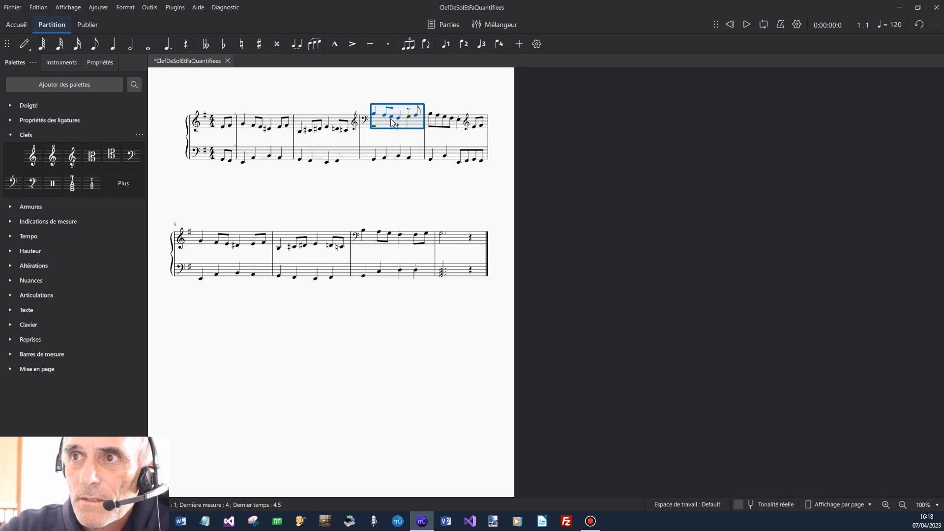
{"action": "left_click", "coordinate": [372, 239]}
{"action": "left_click_drag", "start_coordinate": [33, 156], "coordinate": [374, 236]}
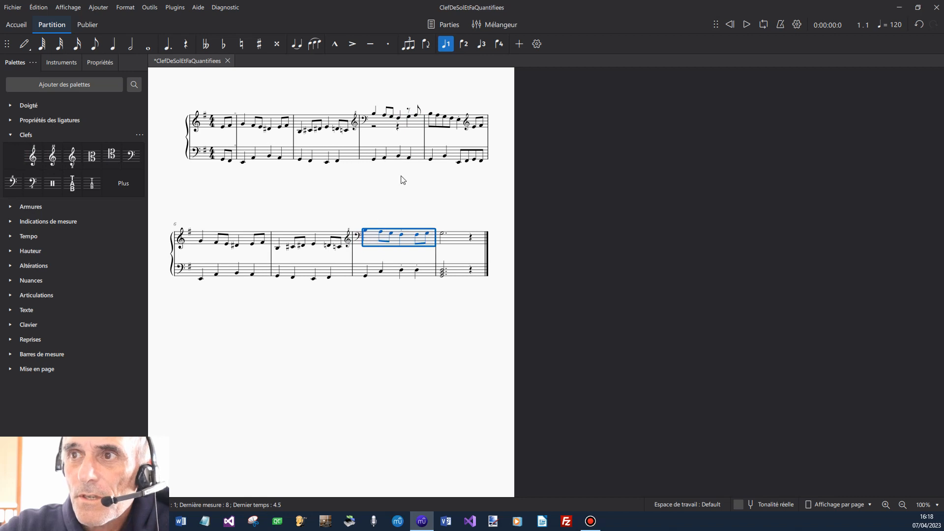
Delete the bass and treble clef changes before measure 4 and the treble clef change inside measure 5 of the upper staff.
{"action": "left_click", "coordinate": [364, 119]}
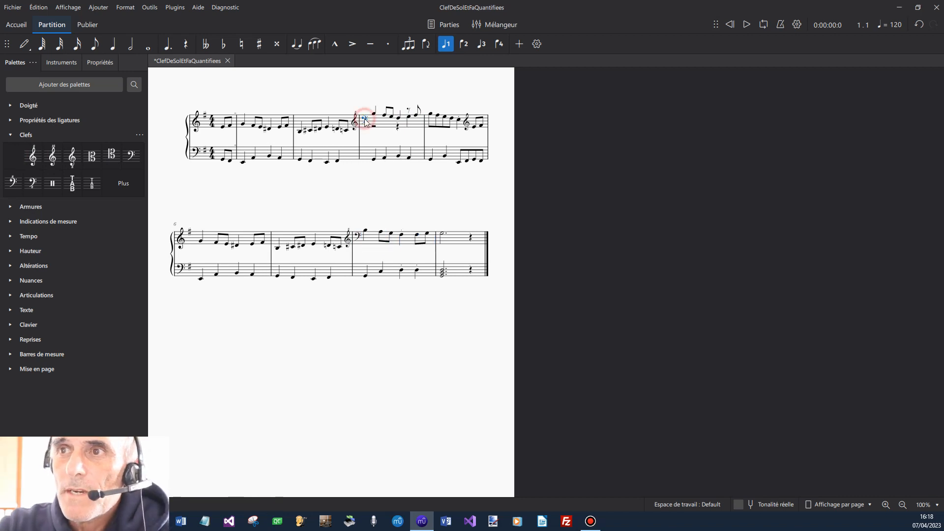
{"action": "key", "text": "Delete"}
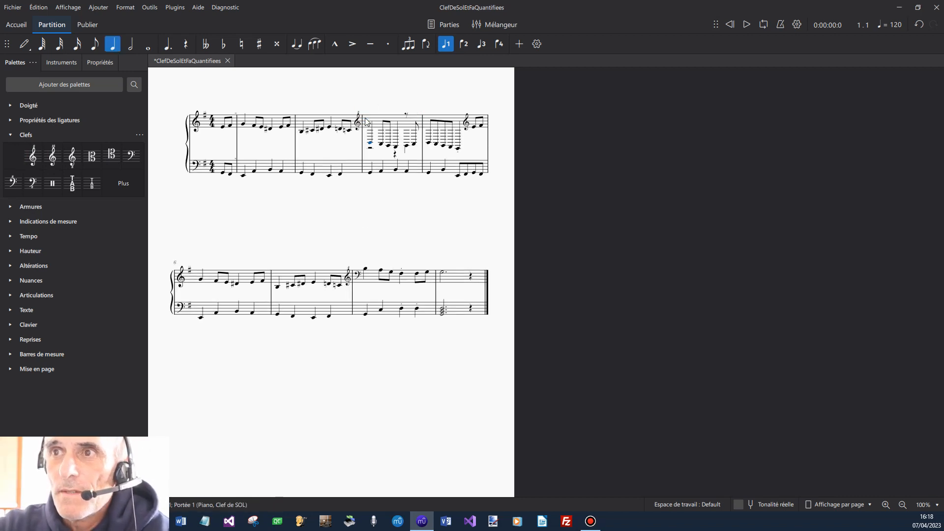
{"action": "left_click", "coordinate": [358, 125]}
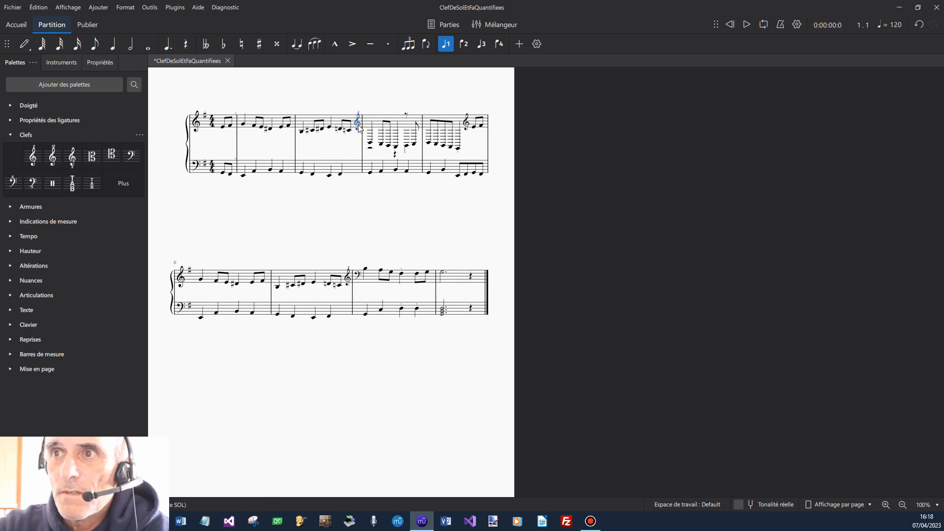
{"action": "key", "text": "Delete"}
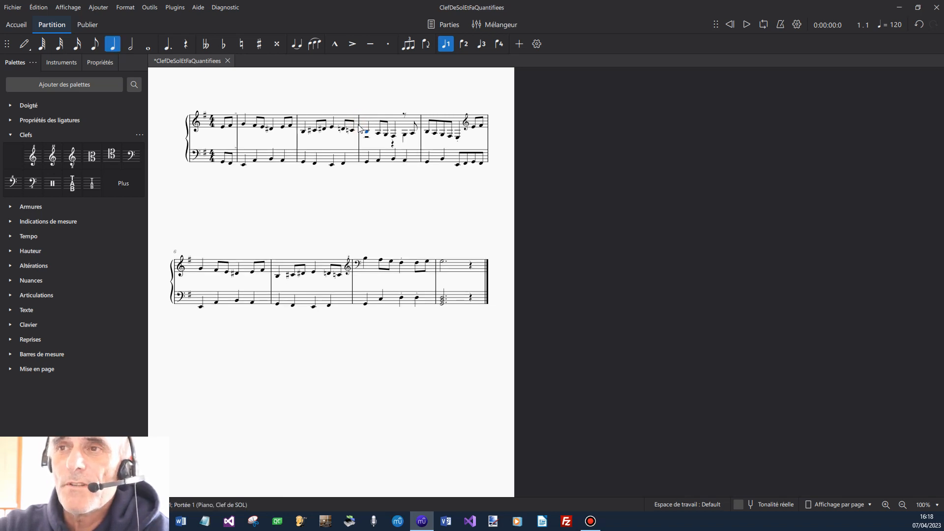
{"action": "left_click", "coordinate": [467, 125]}
{"action": "key", "text": "Delete"}
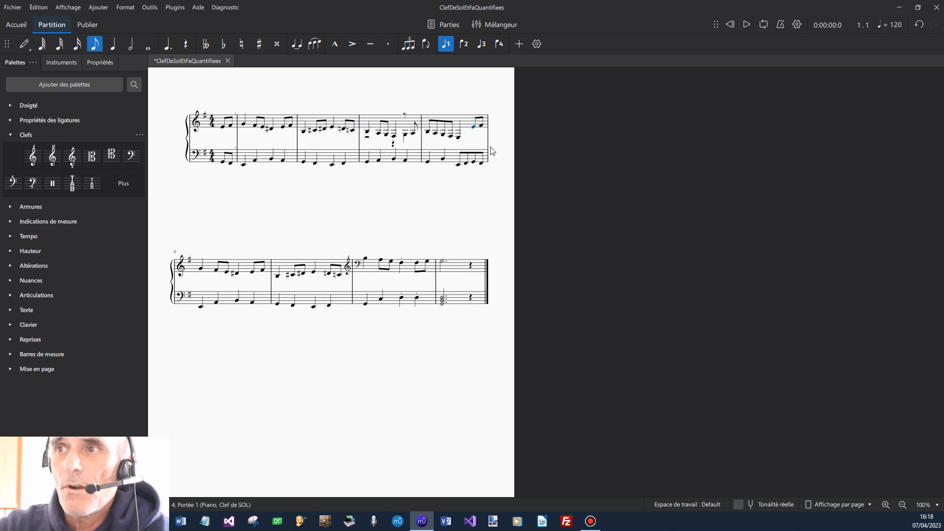
Delete the bass clef and the treble clef change before measure 8 of the upper staff.
{"action": "left_click", "coordinate": [358, 264]}
{"action": "key", "text": "Delete"}
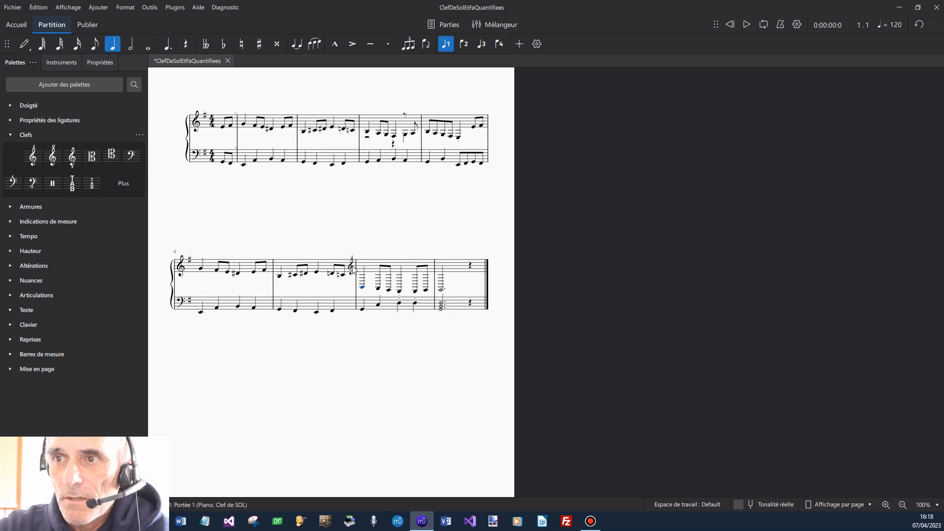
{"action": "left_click", "coordinate": [351, 267]}
{"action": "key", "text": "Delete"}
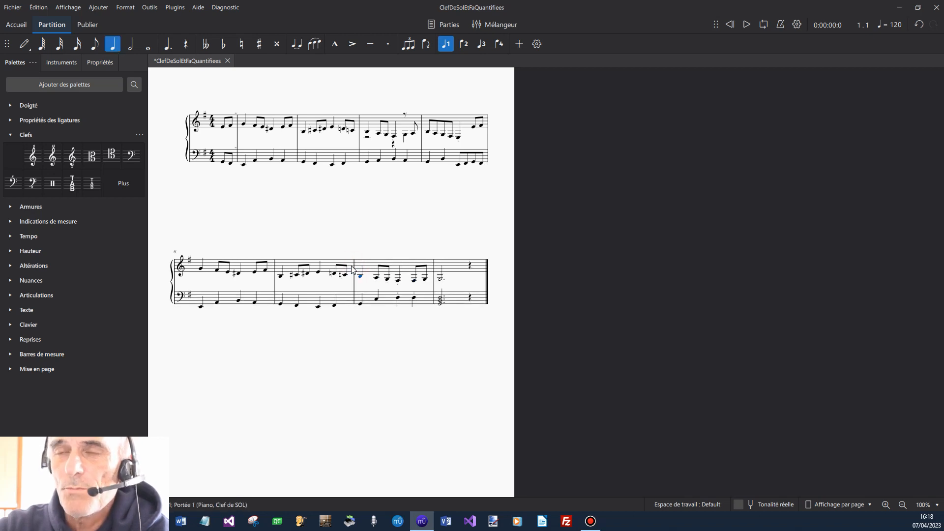
Raise all notes of the upper staff by one octave, from the first measure to the end.
{"action": "left_click", "coordinate": [222, 124]}
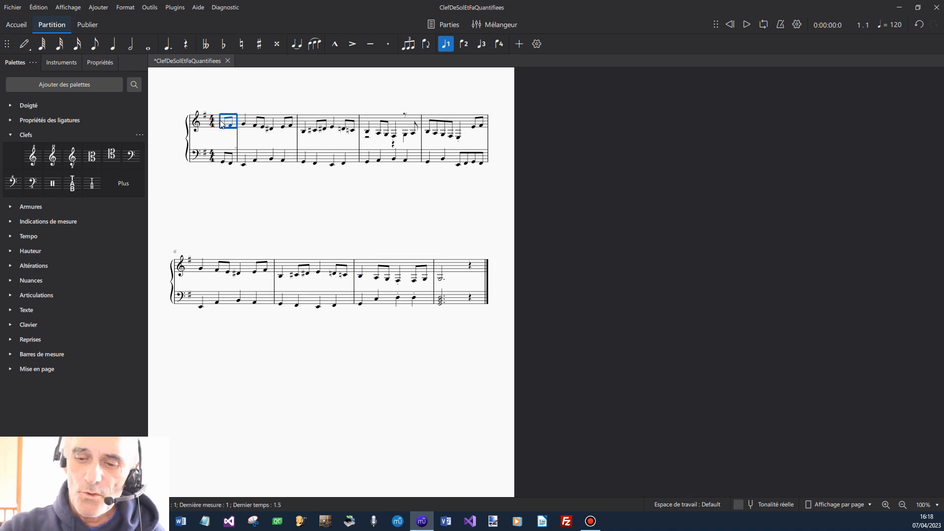
{"action": "key", "text": "ctrl+shift+End"}
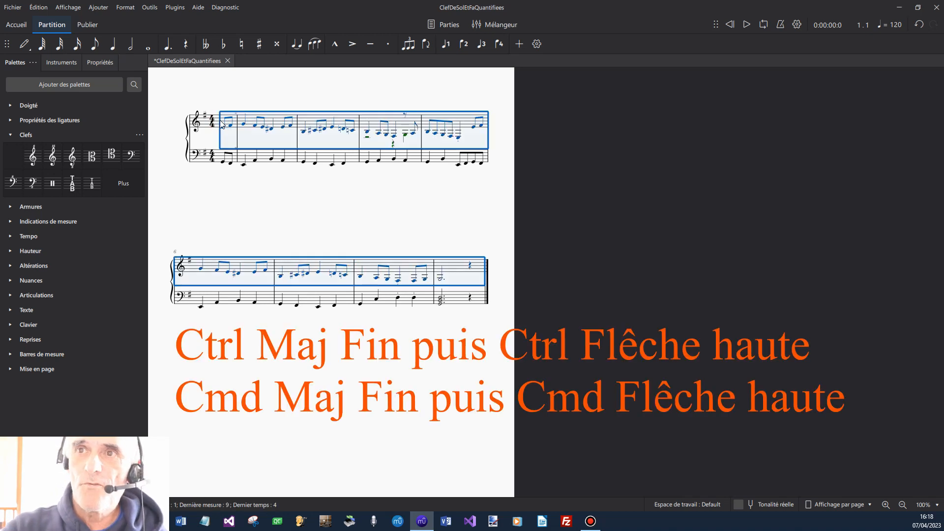
{"action": "key", "text": "ctrl+Up"}
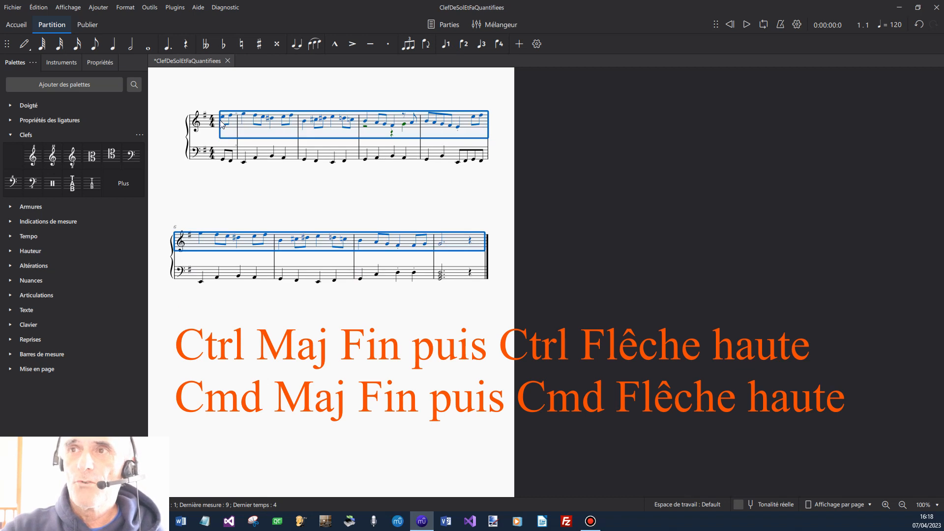
{"action": "left_click", "coordinate": [330, 199]}
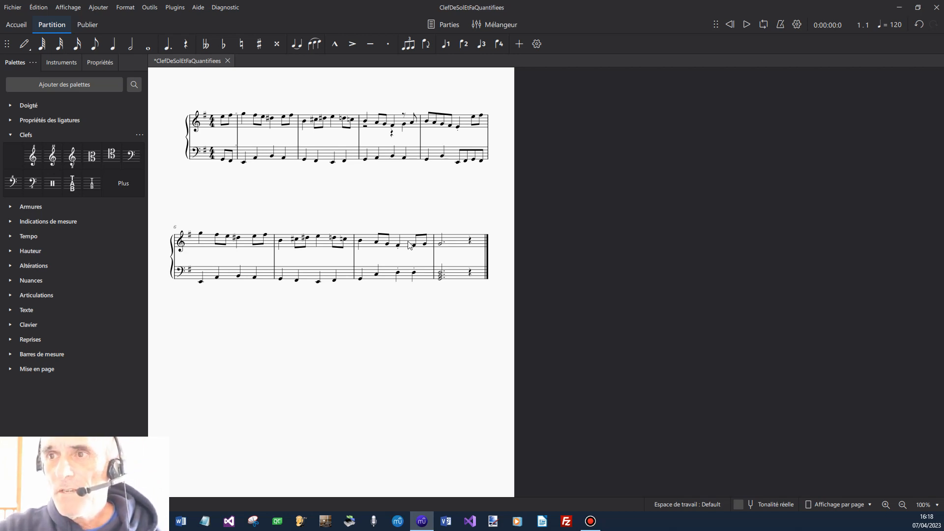
Play back the score from measure 7 through the end of measure 8.
{"action": "left_click", "coordinate": [350, 246]}
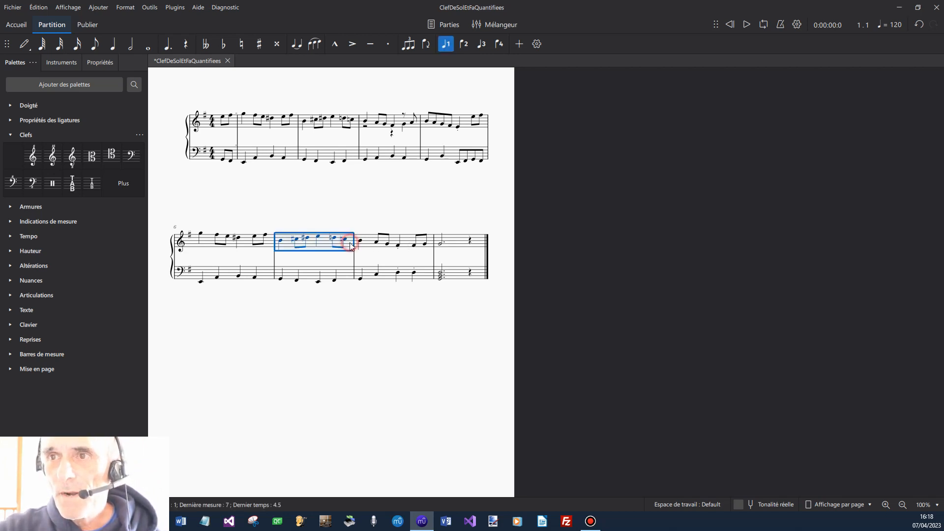
{"action": "left_click", "coordinate": [749, 24]}
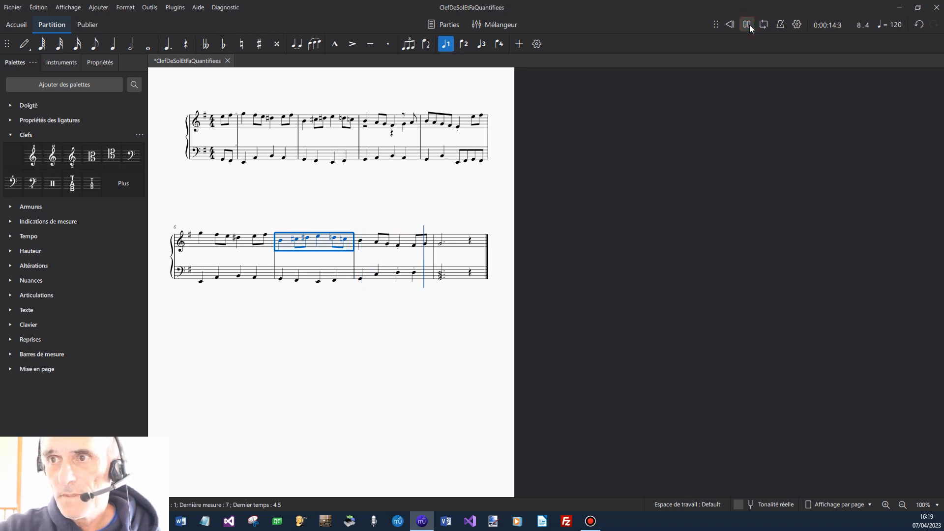
{"action": "left_click", "coordinate": [749, 25]}
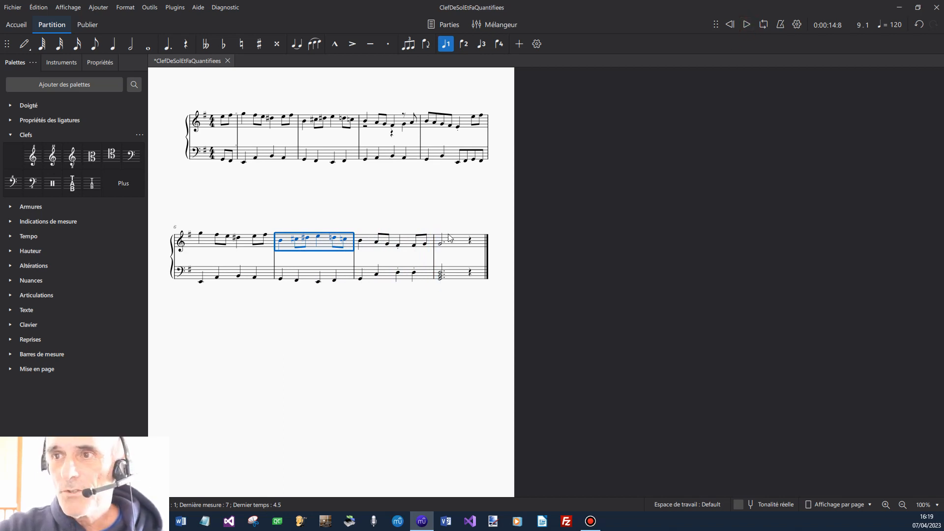
Tie the third-beat quarter note in measure 8 of the upper staff to the following note and play back from measure 7.
{"action": "left_click", "coordinate": [400, 245]}
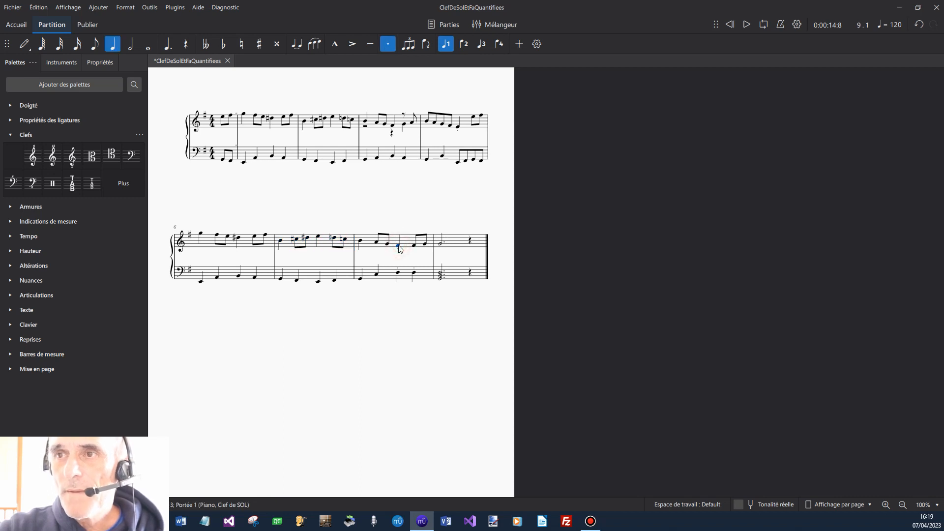
{"action": "left_click", "coordinate": [296, 46]}
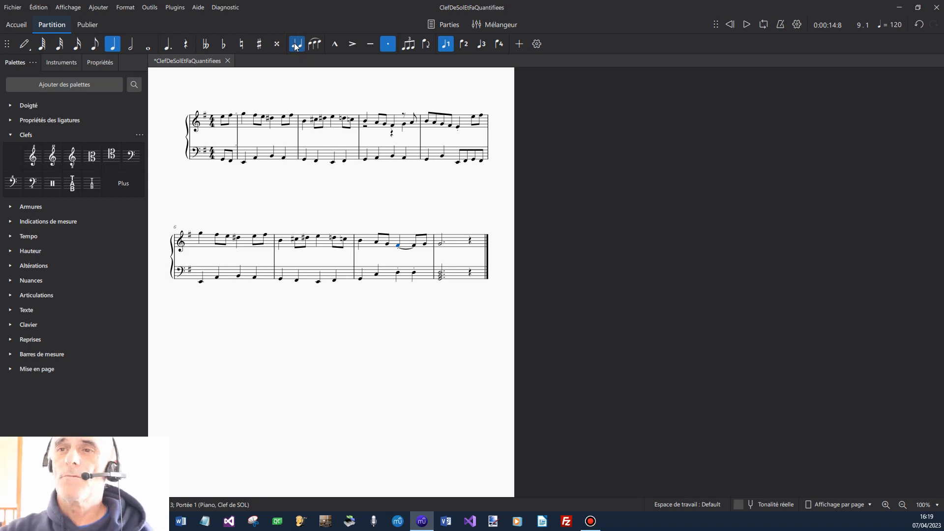
{"action": "left_click", "coordinate": [324, 241]}
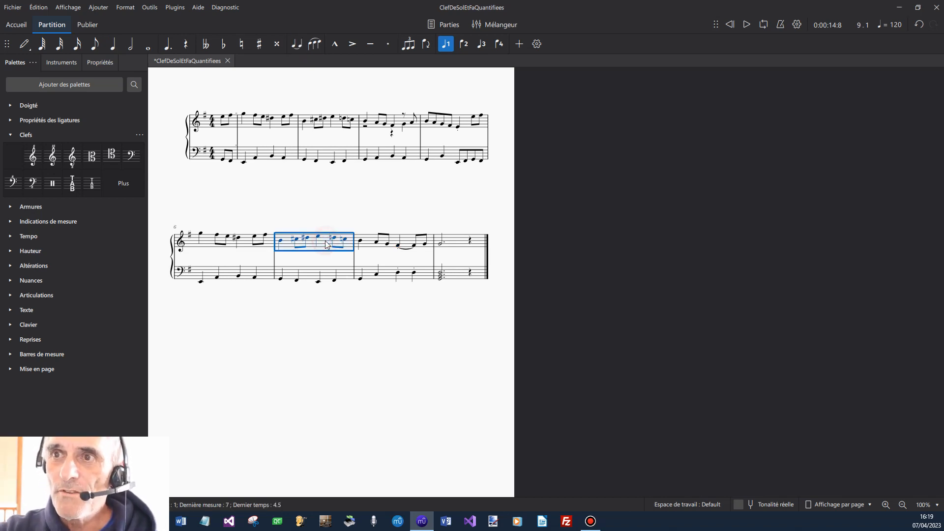
{"action": "left_click", "coordinate": [747, 24]}
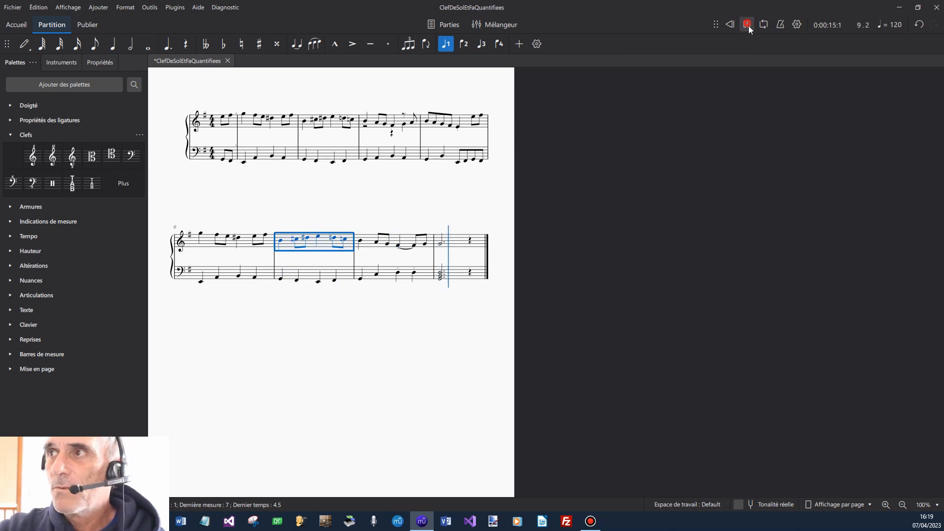
{"action": "left_click", "coordinate": [747, 24]}
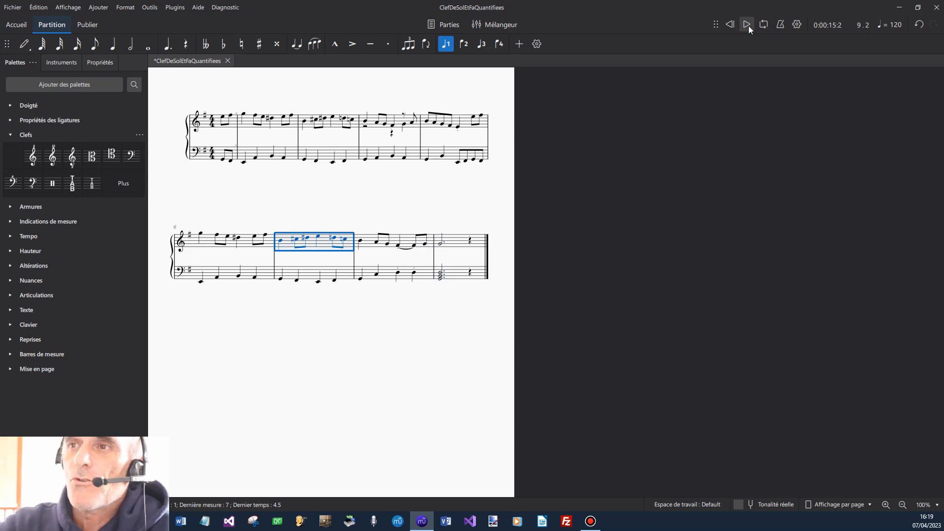
{"action": "left_click", "coordinate": [437, 200]}
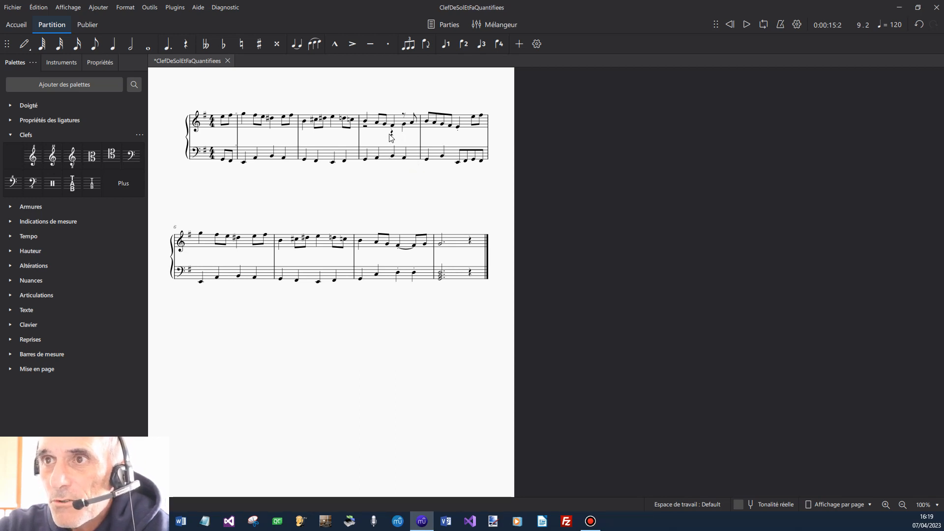
Check which voice the notes on the last beats of measure 4 in the upper staff belong to.
{"action": "left_click", "coordinate": [401, 119]}
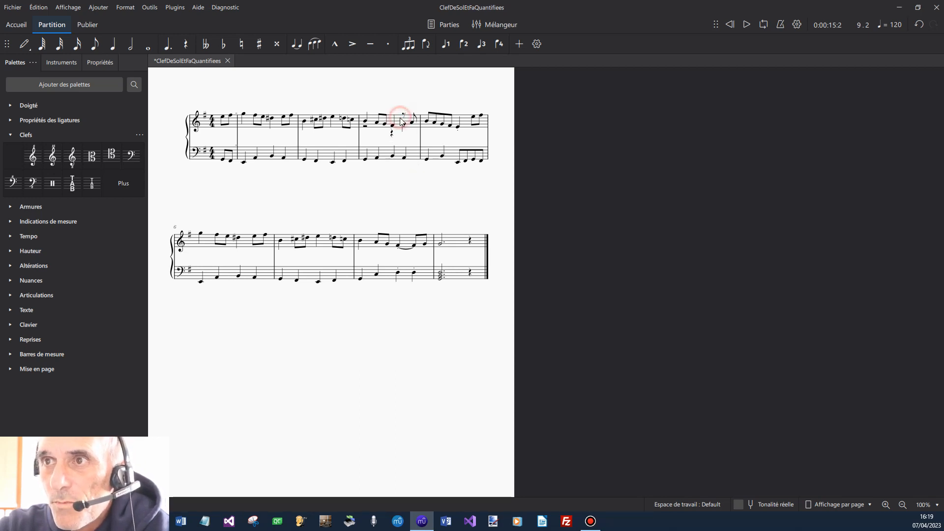
{"action": "left_click", "coordinate": [420, 132]}
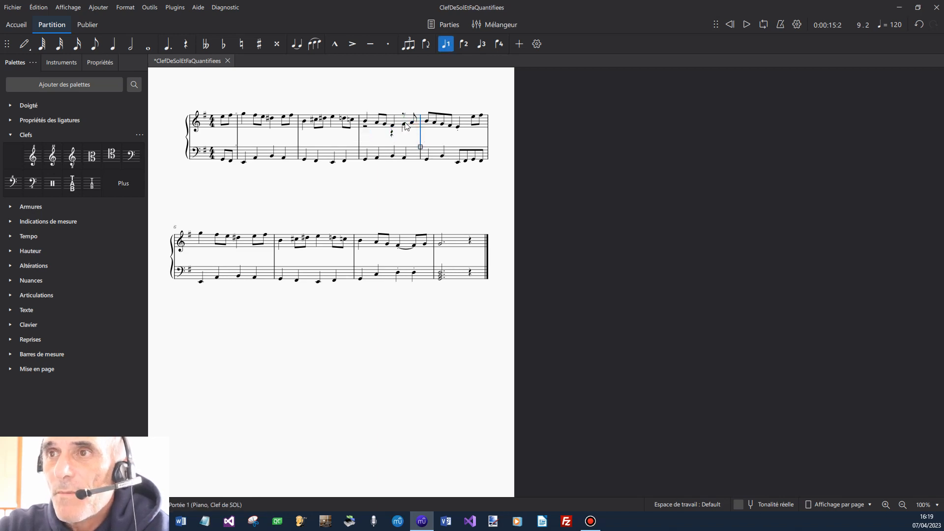
{"action": "left_click", "coordinate": [404, 125]}
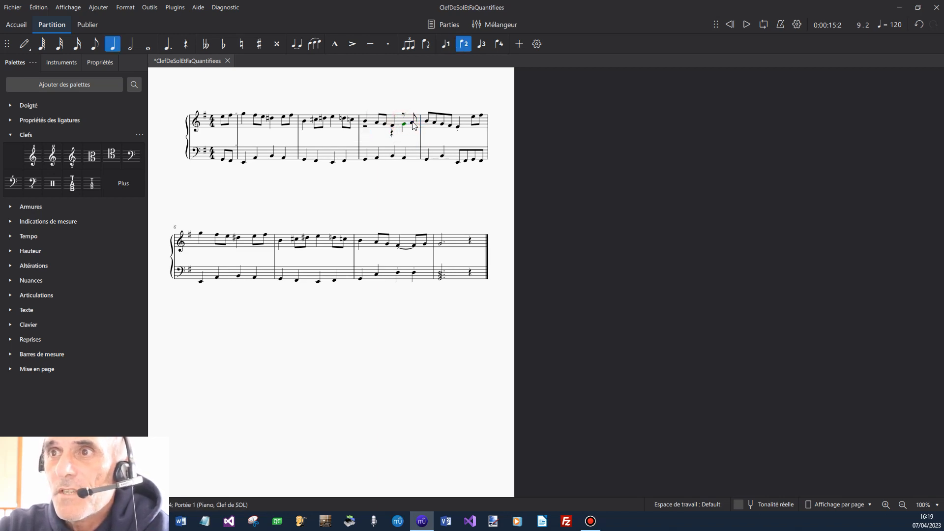
{"action": "left_click", "coordinate": [411, 123]}
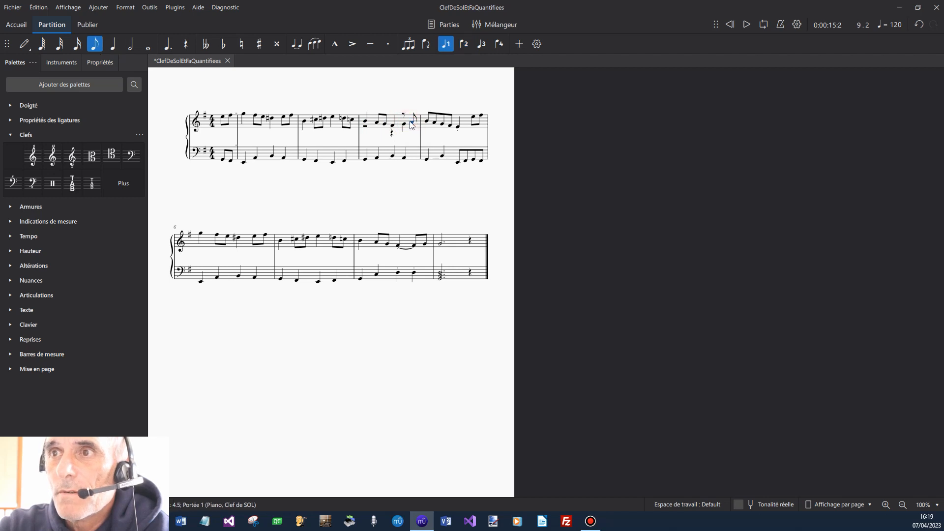
{"action": "left_click", "coordinate": [392, 125]}
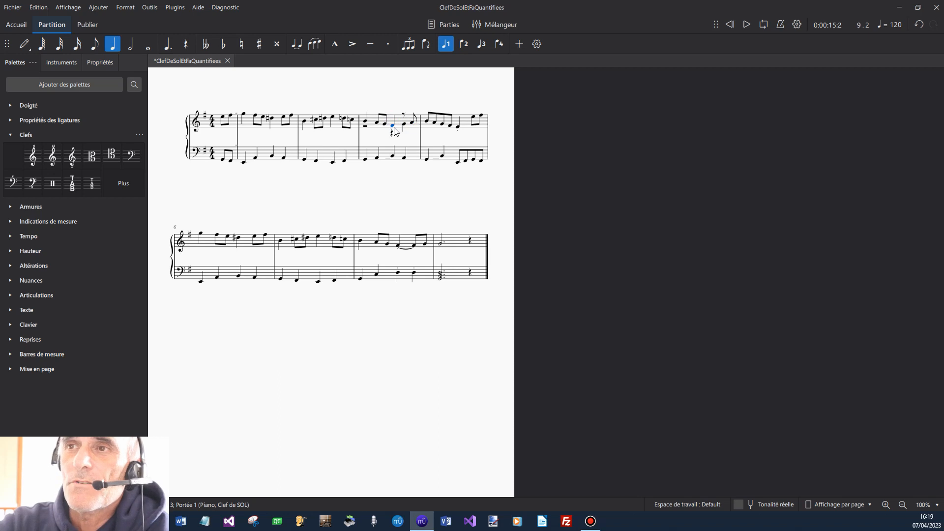
Move the first note of measure 4 in the upper staff to voice 2 and back to voice 1.
{"action": "left_click", "coordinate": [366, 123]}
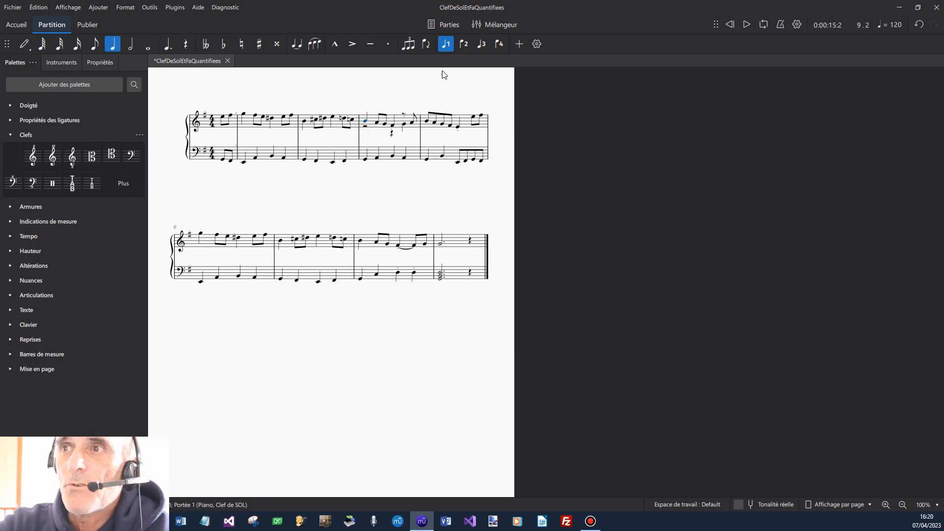
{"action": "left_click", "coordinate": [465, 45]}
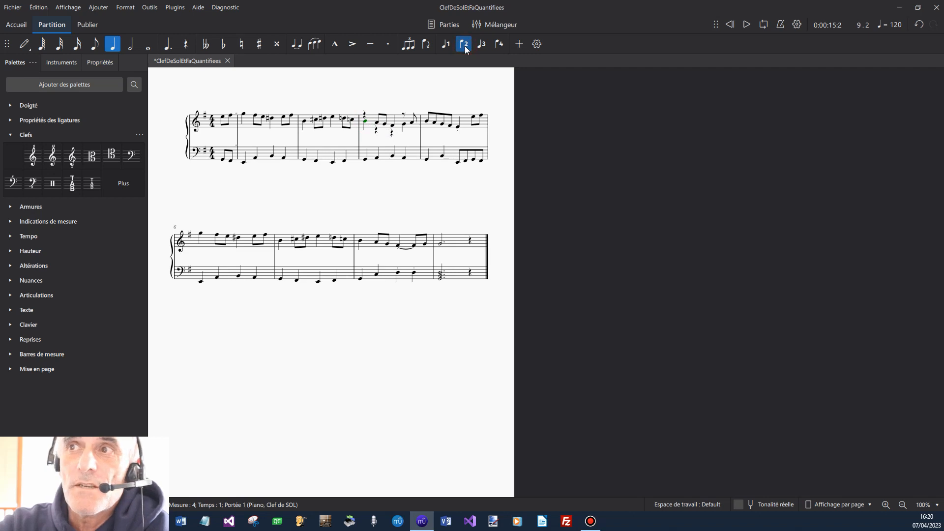
{"action": "left_click", "coordinate": [444, 45]}
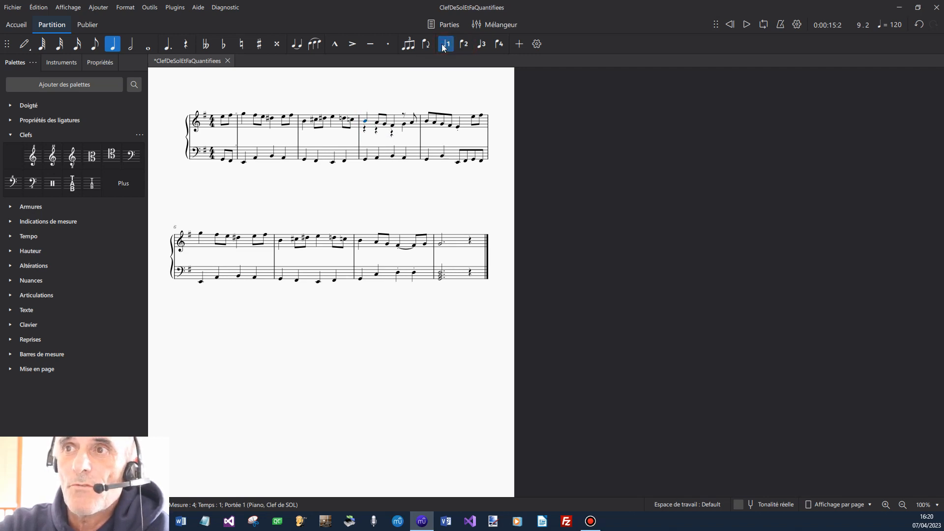
Try to move the fourth-beat quarter note in measure 4 of the upper staff from voice 2 to voice 1.
{"action": "left_click", "coordinate": [403, 124]}
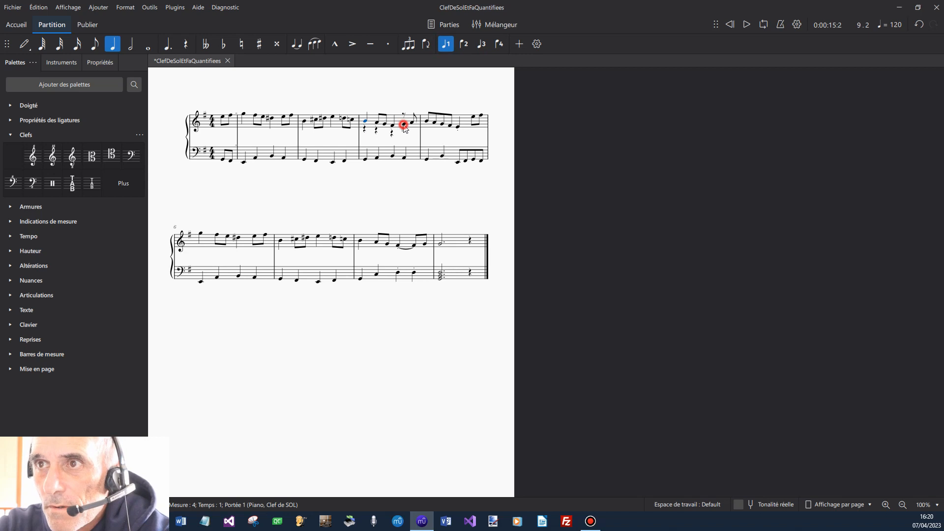
{"action": "left_click", "coordinate": [446, 45]}
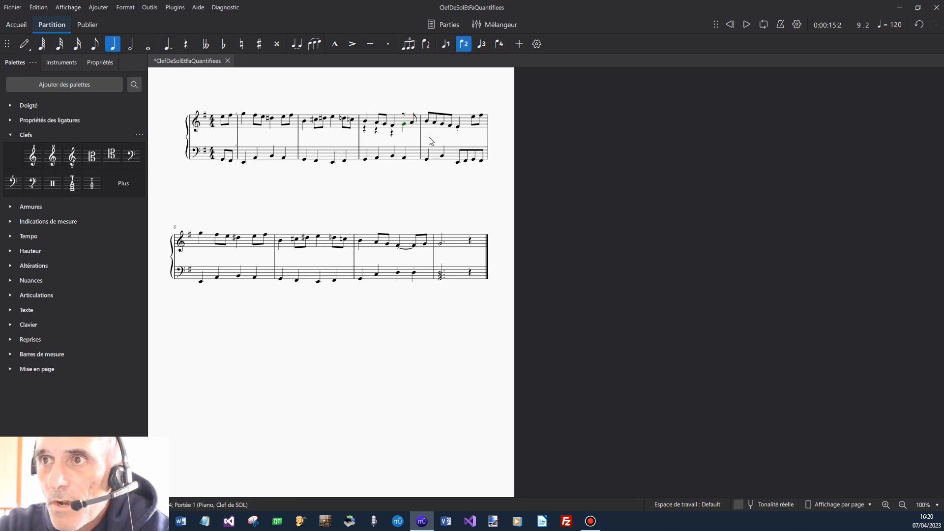
{"action": "left_click", "coordinate": [429, 138]}
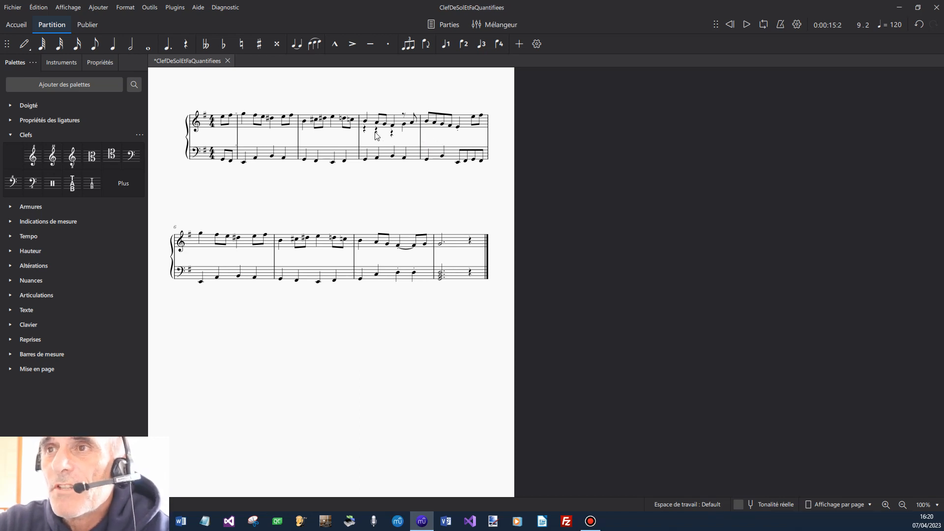
Shorten the voice 2 note on beat 4 of measure 4 to an eighth note and move it to voice 1.
{"action": "left_click", "coordinate": [404, 125]}
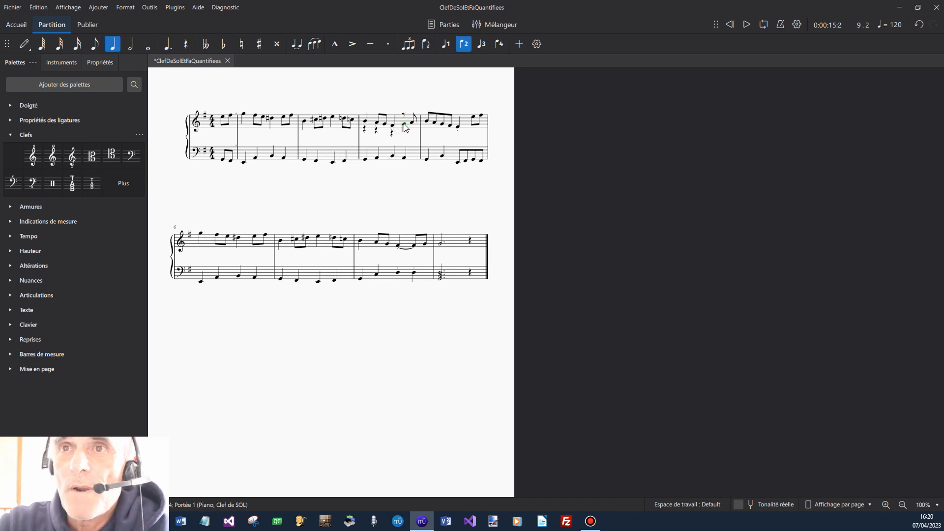
{"action": "left_click", "coordinate": [95, 44]}
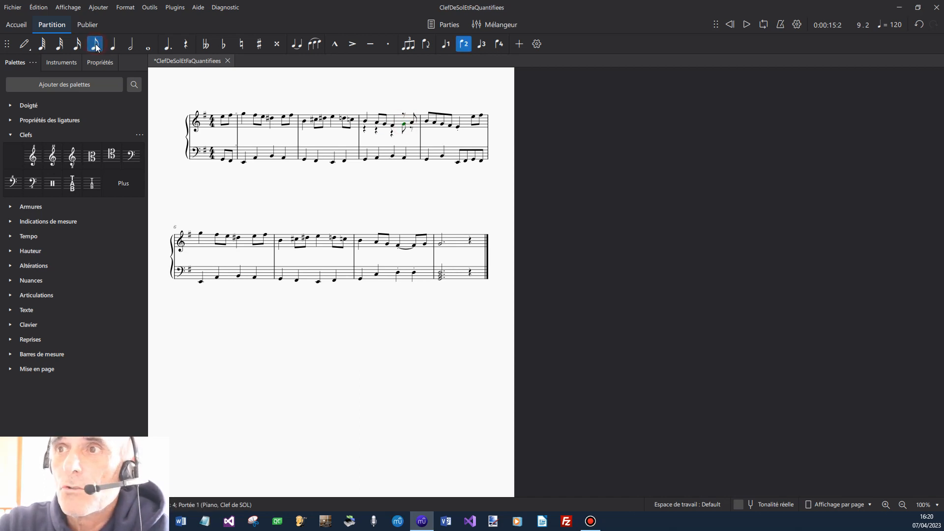
{"action": "left_click", "coordinate": [403, 125]}
{"action": "left_click", "coordinate": [445, 44]}
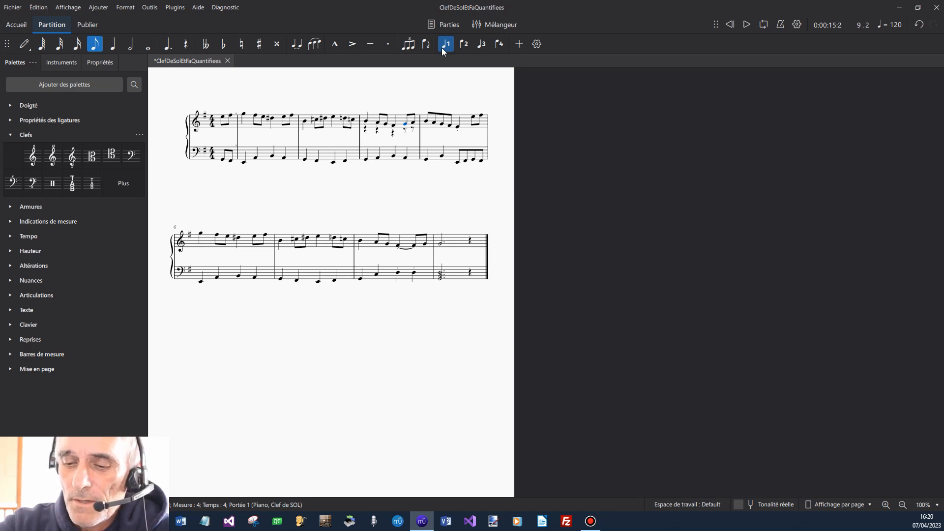
{"action": "key", "text": "Escape"}
Regroup the rhythms in measure 4 of the upper staff.
{"action": "left_click", "coordinate": [402, 123]}
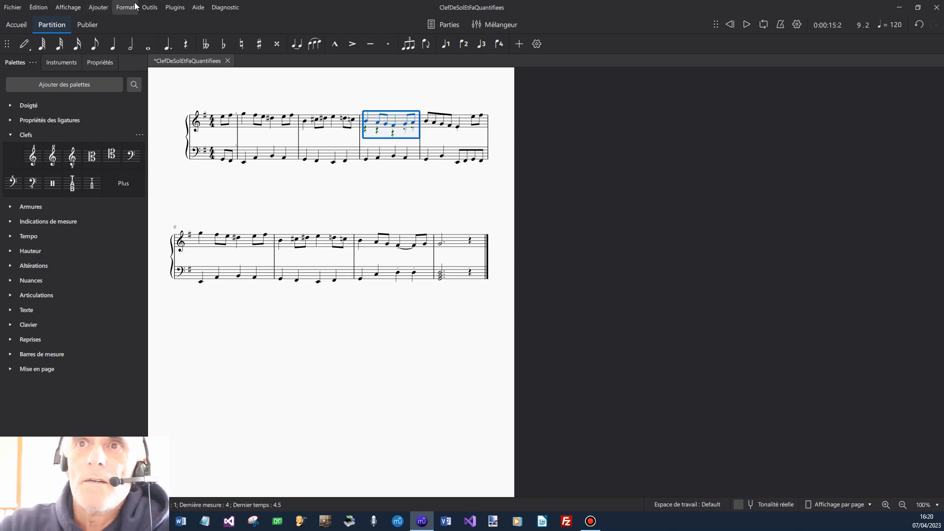
{"action": "left_click", "coordinate": [150, 9]}
{"action": "mouse_move", "coordinate": [164, 90]}
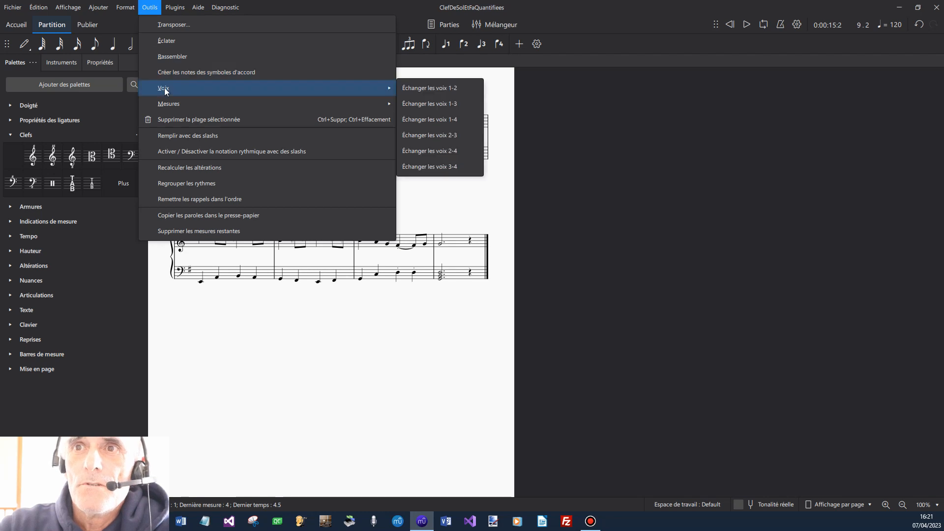
{"action": "left_click", "coordinate": [187, 183]}
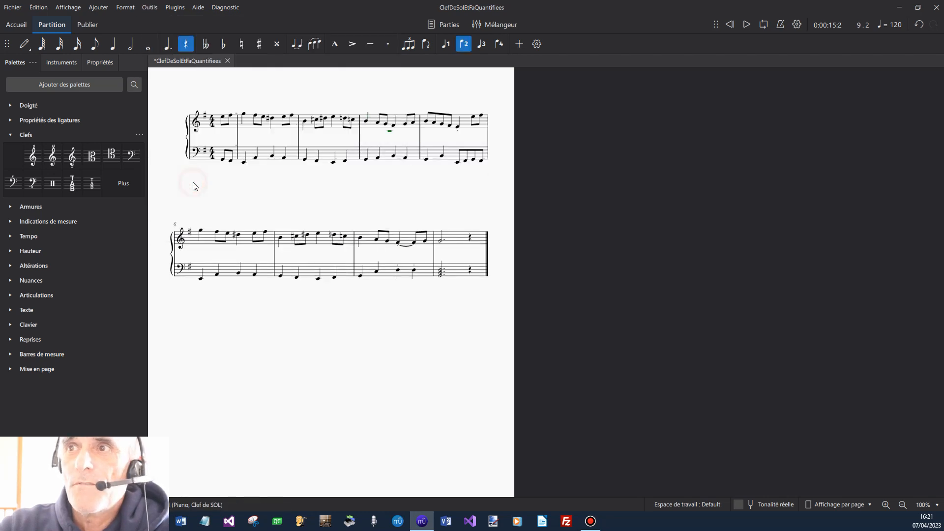
{"action": "left_click", "coordinate": [422, 200]}
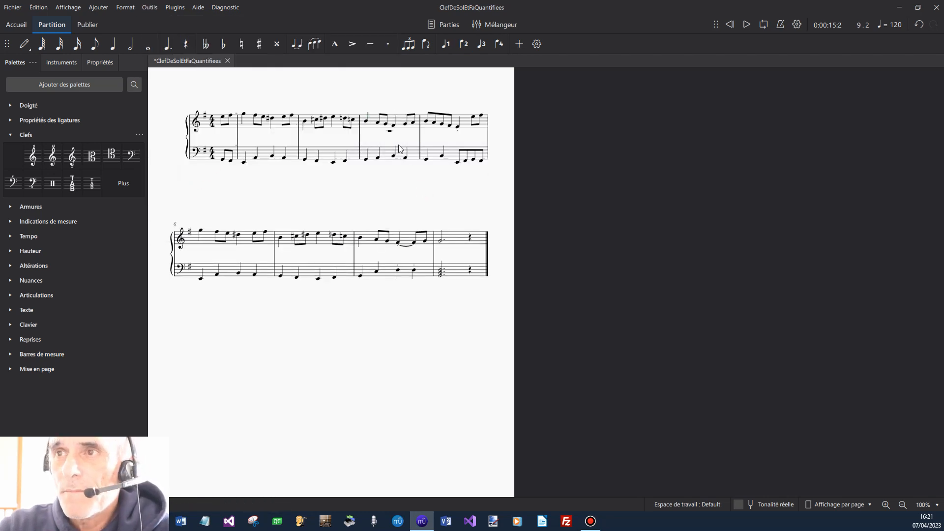
Exchange voices 1 and 2 in measure 4 of the upper staff, and exchange them back.
{"action": "left_click", "coordinate": [404, 122]}
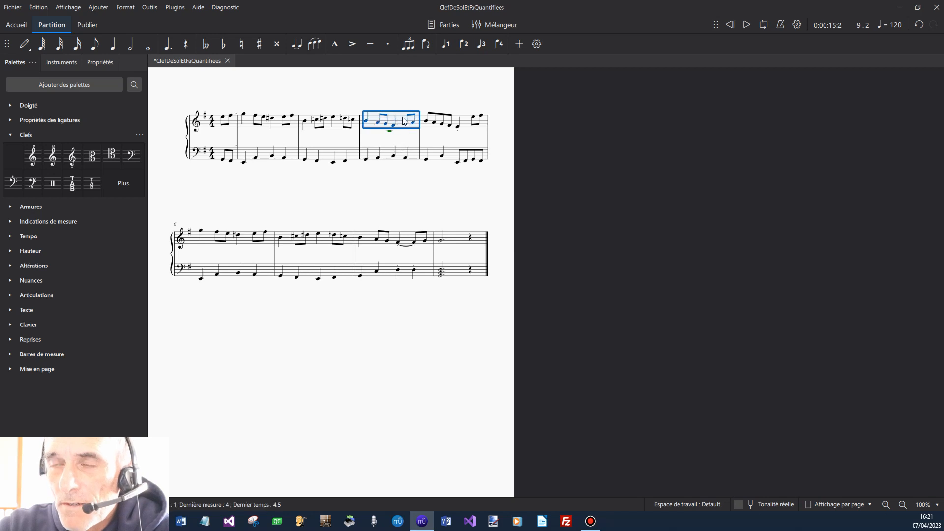
{"action": "left_click", "coordinate": [149, 7]}
{"action": "mouse_move", "coordinate": [225, 89]}
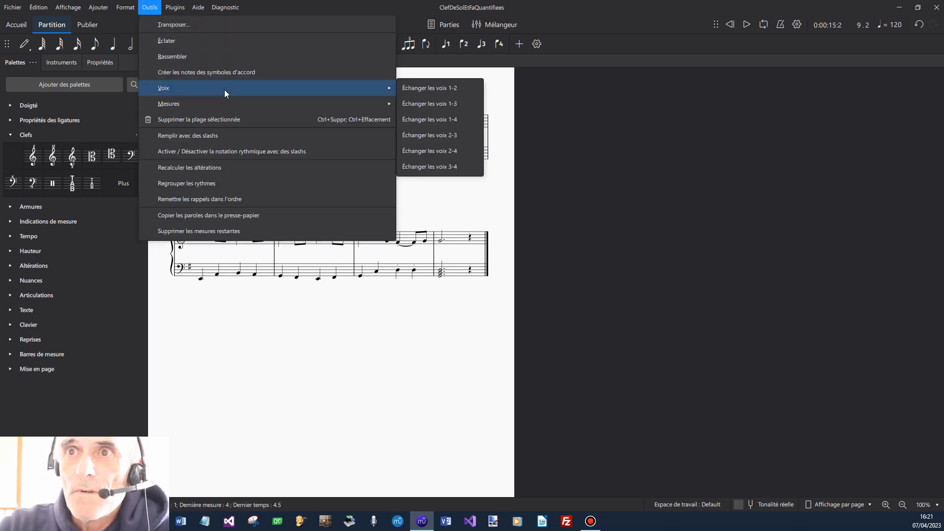
{"action": "left_click", "coordinate": [408, 88]}
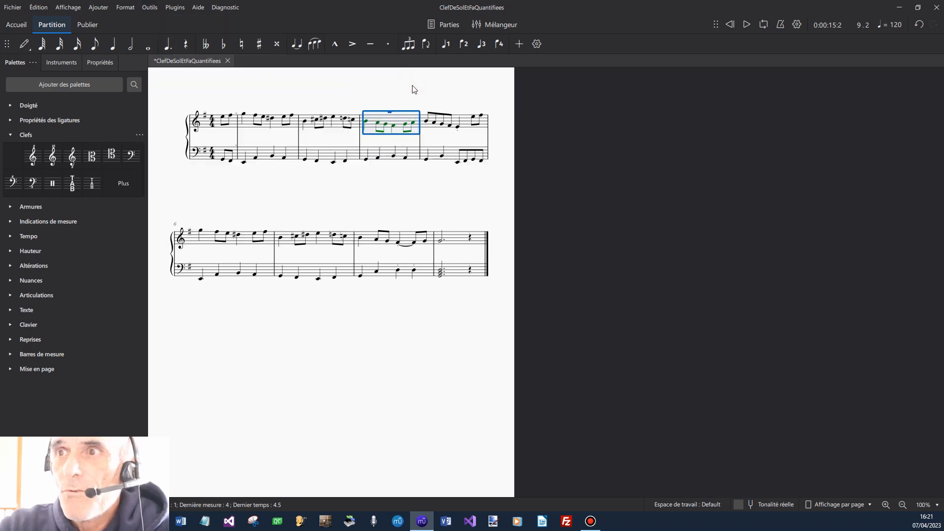
{"action": "left_click", "coordinate": [156, 8]}
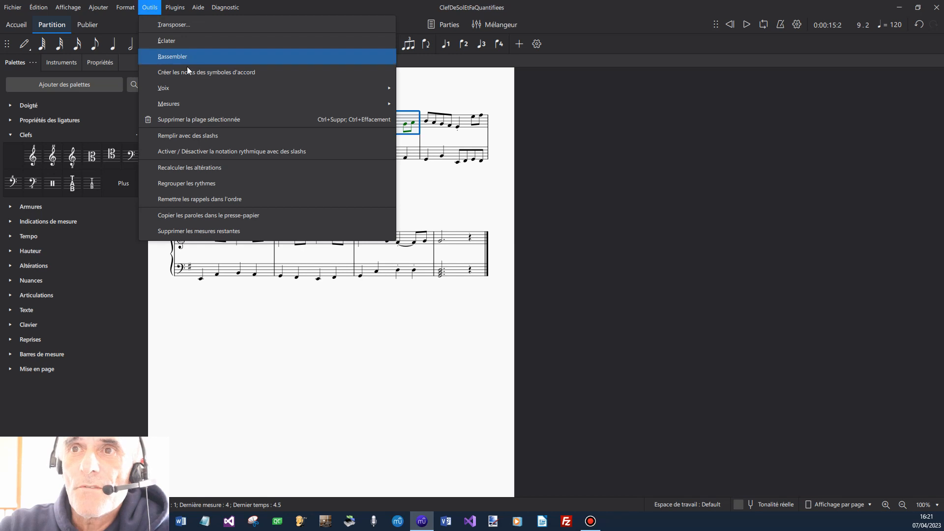
{"action": "mouse_move", "coordinate": [223, 87]}
{"action": "left_click", "coordinate": [424, 91]}
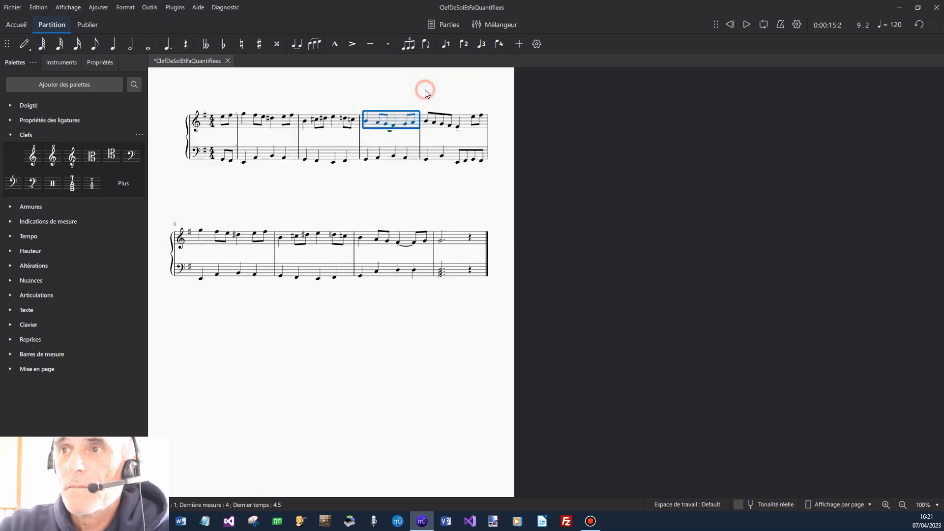
{"action": "left_click", "coordinate": [418, 182]}
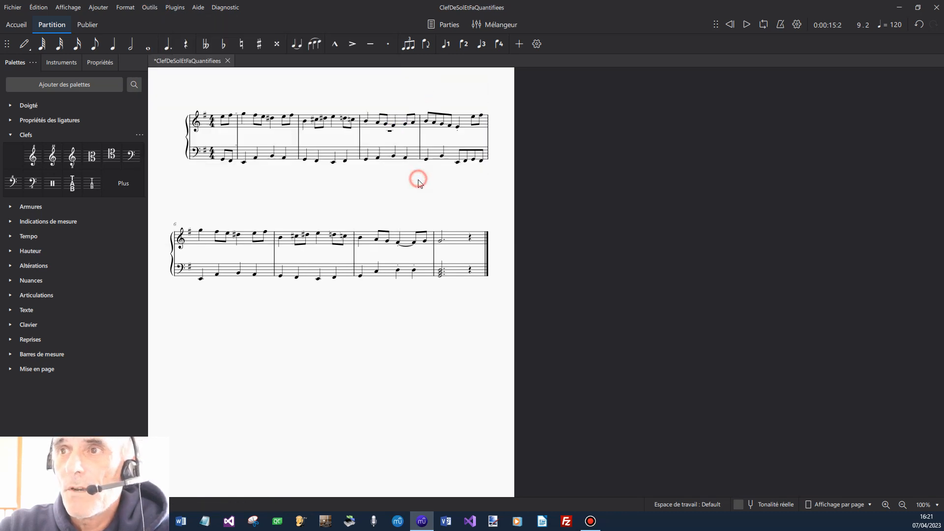
Delete the voice 2 whole-measure rest in measure 4 of the upper staff.
{"action": "left_click", "coordinate": [390, 132]}
{"action": "key", "text": "Delete"}
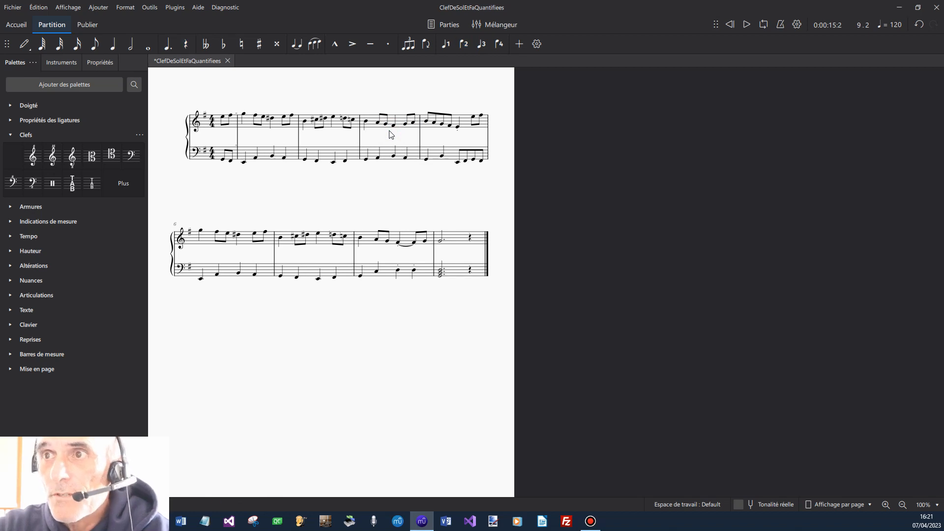
{"action": "left_click", "coordinate": [391, 134]}
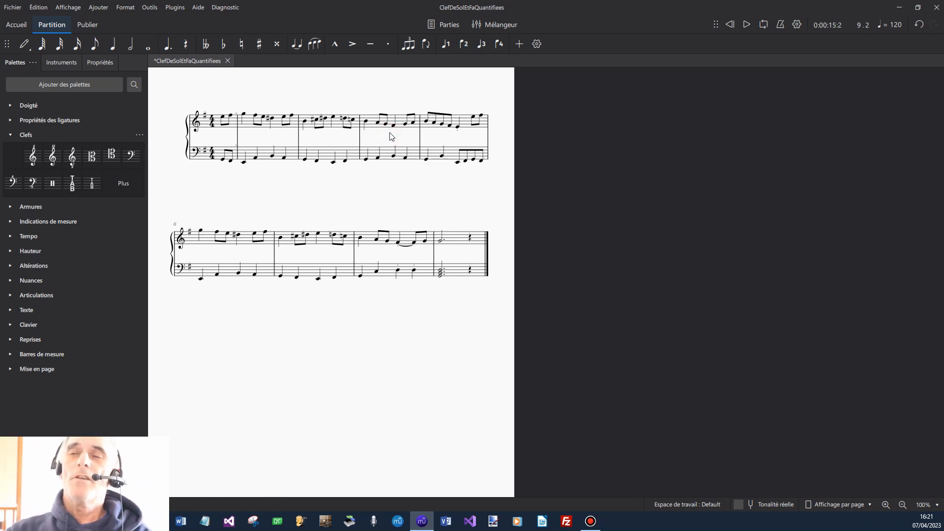